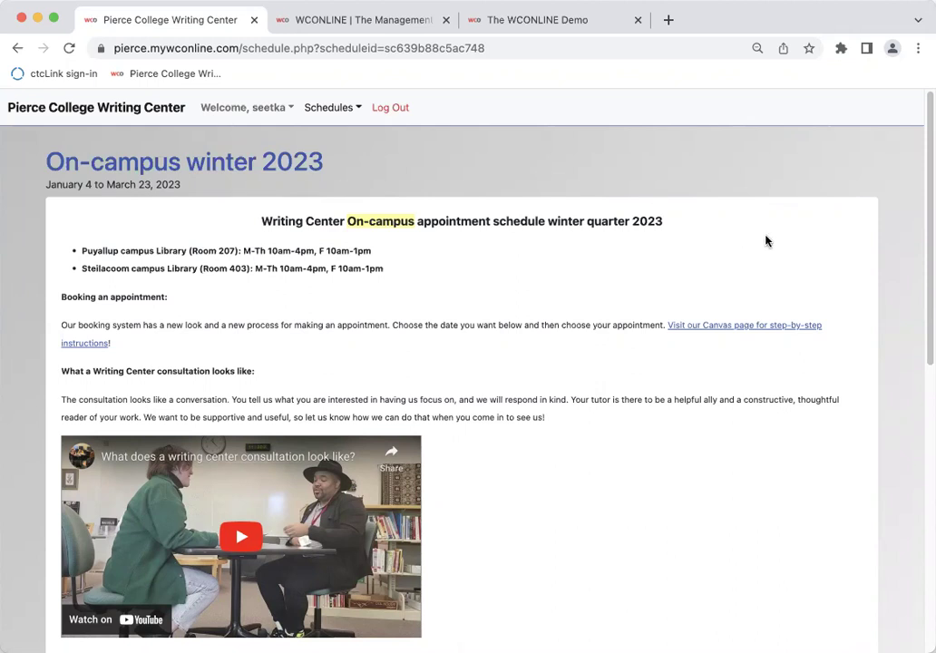
pyautogui.scroll(-1, 785, 240)
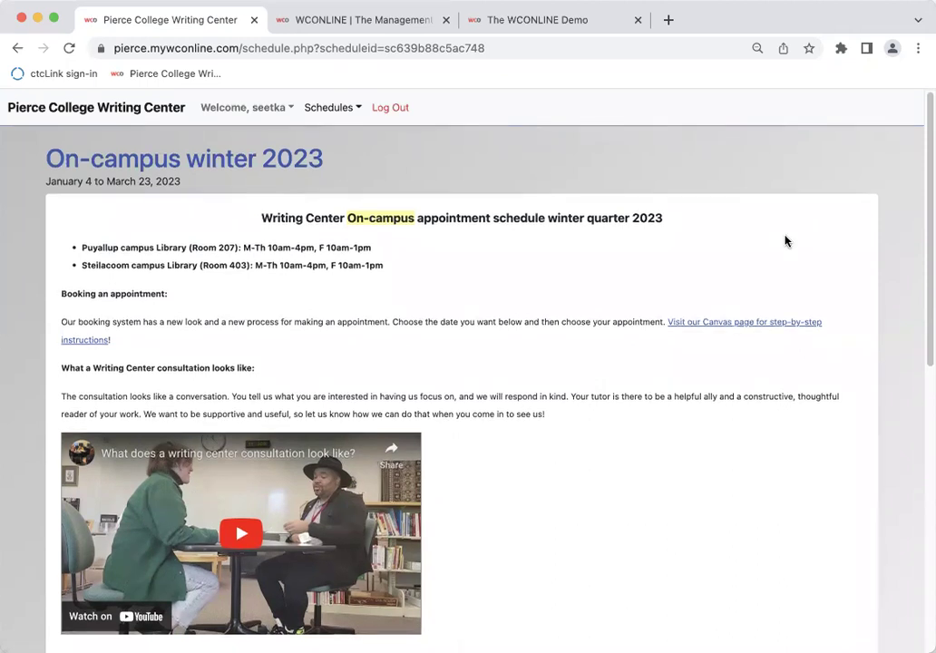
pyautogui.scroll(1, 785, 240)
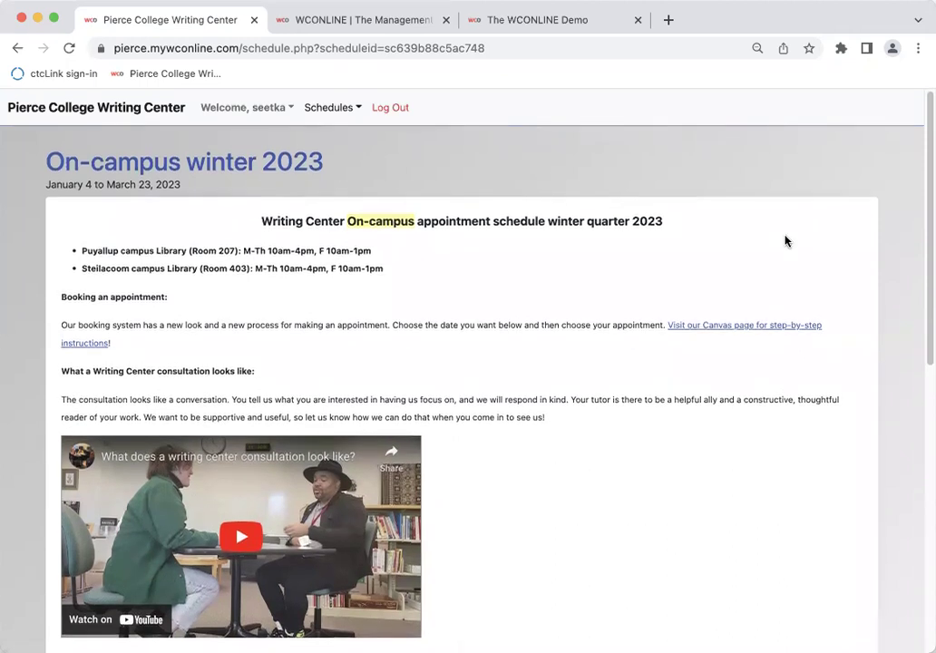
pyautogui.click(354, 110)
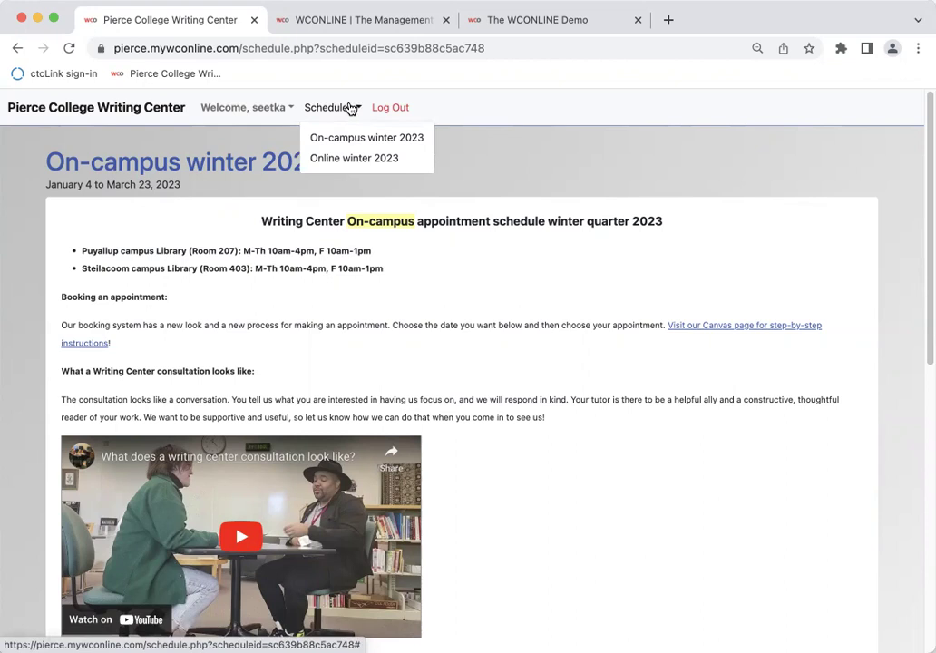
pyautogui.click(486, 147)
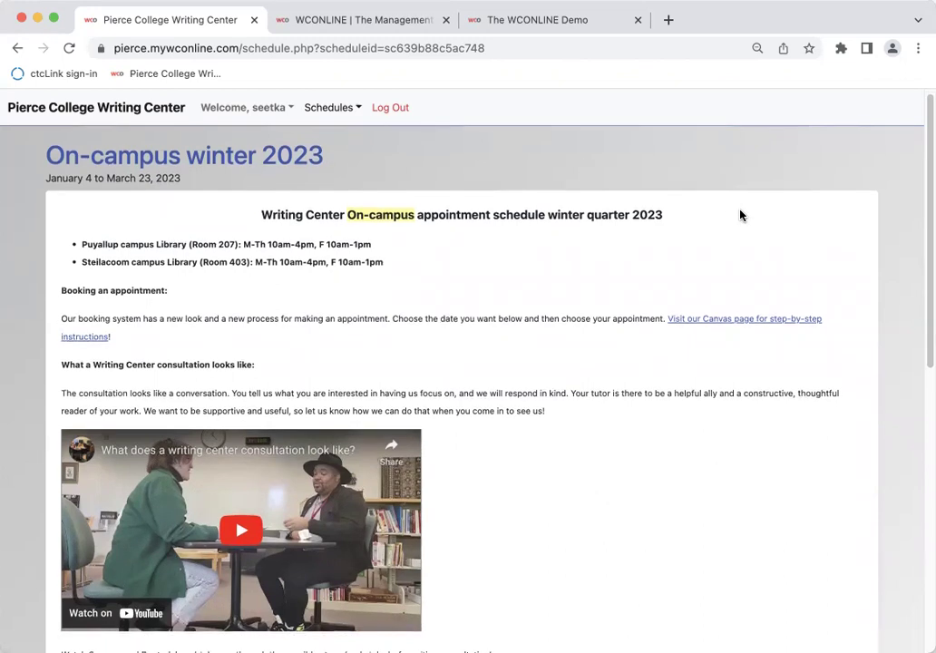
# - Set the preferred appointment date to 01/17/2023 in the appointment search form
pyautogui.scroll(-1, 736, 213)
pyautogui.scroll(-2, 740, 215)
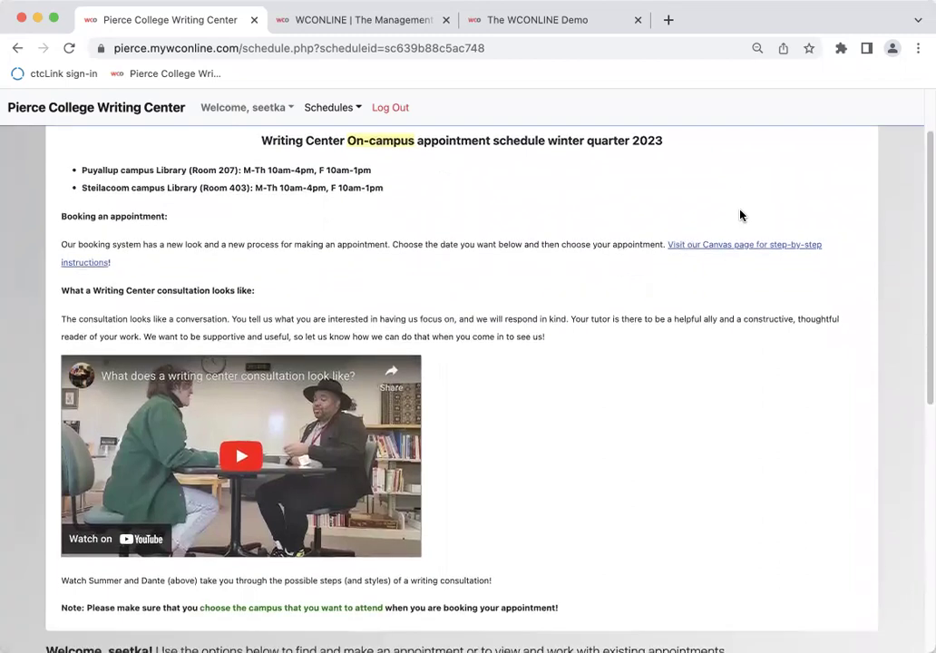
pyautogui.scroll(-2, 740, 215)
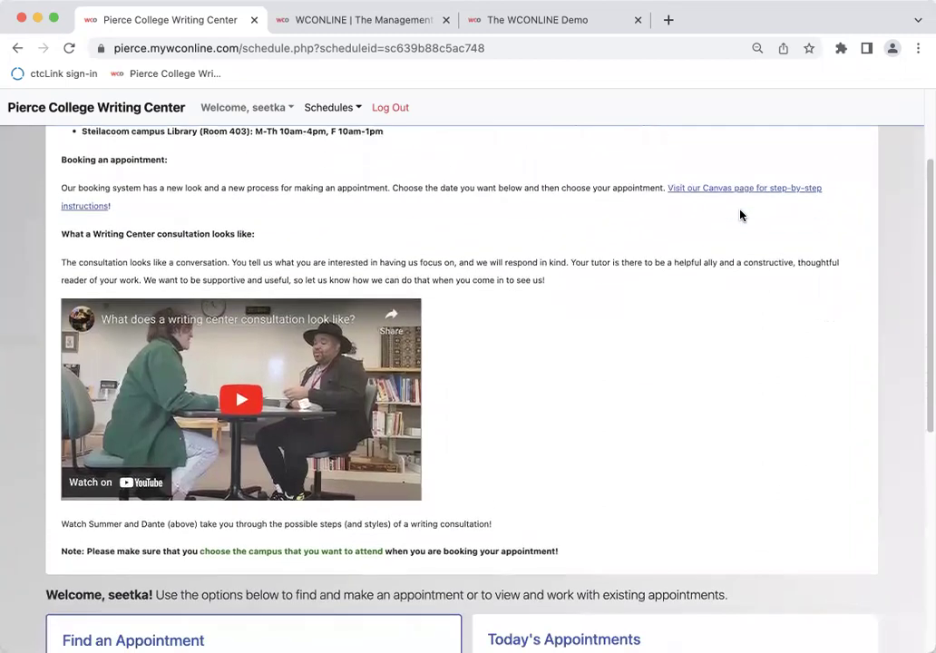
pyautogui.scroll(-15, 724, 335)
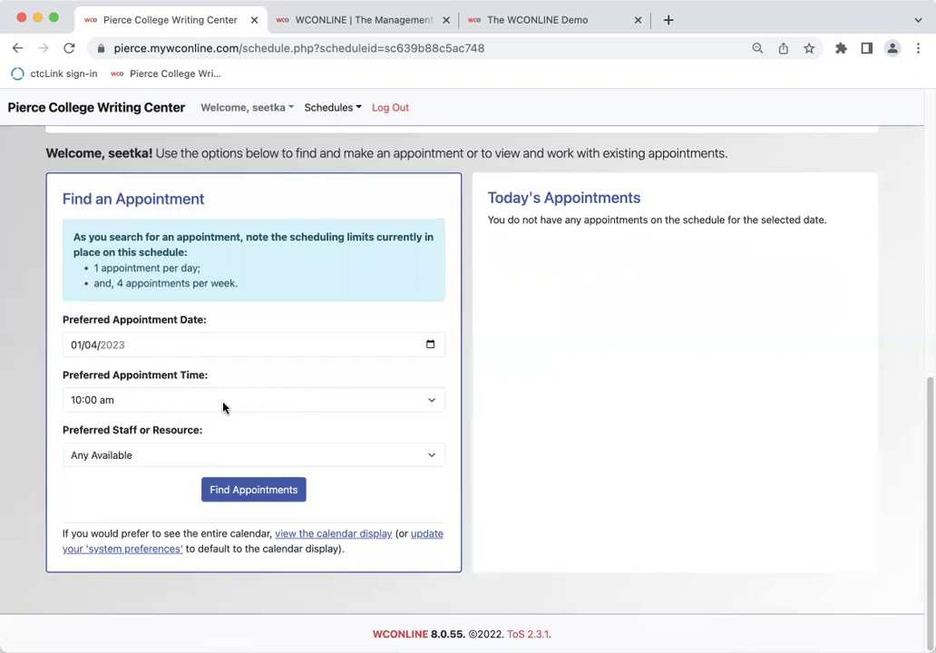
pyautogui.click(92, 347)
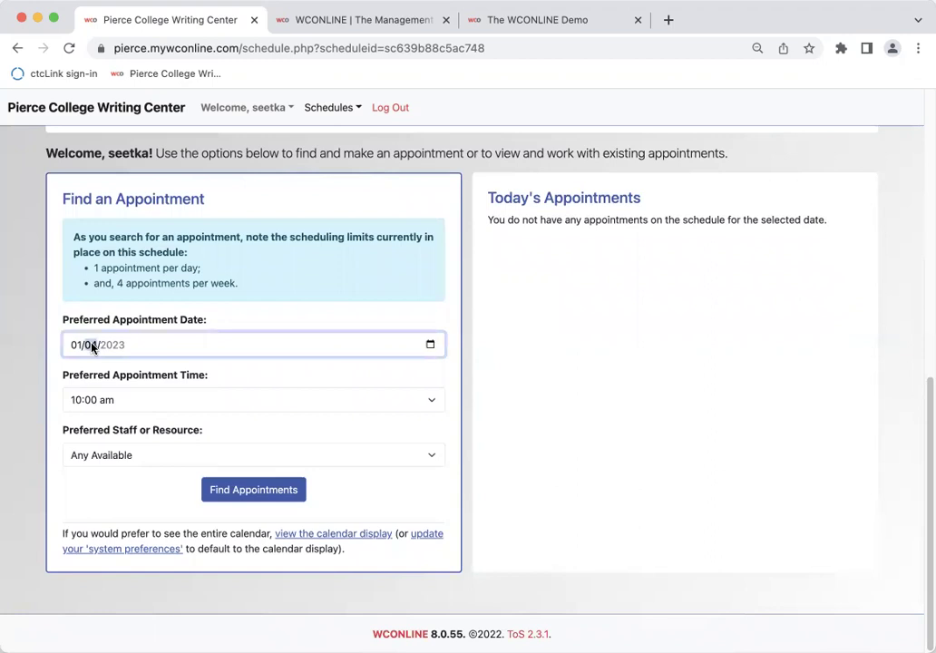
pyautogui.write('17')
pyautogui.click(430, 345)
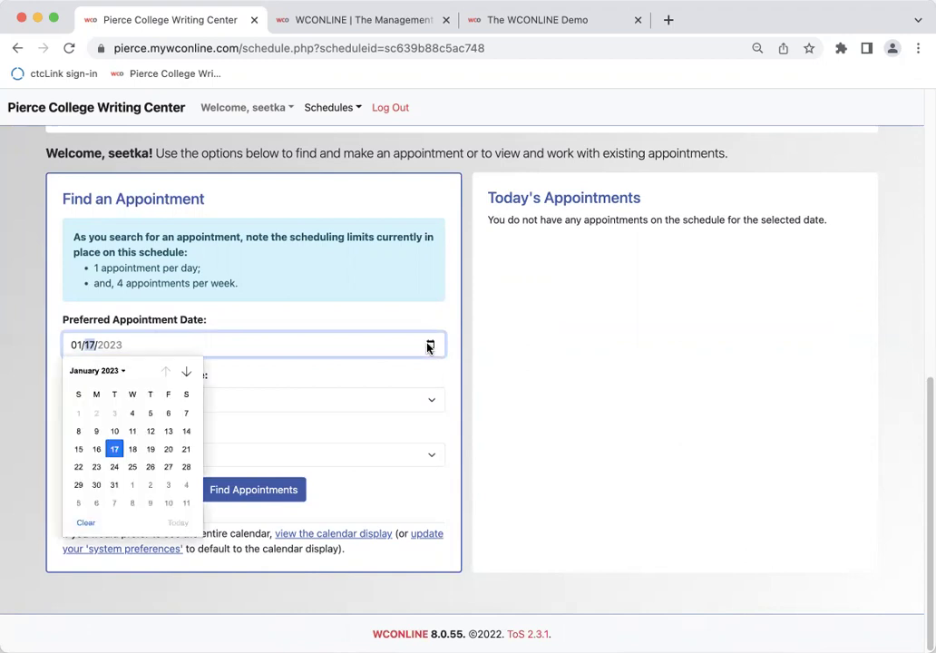
pyautogui.click(114, 453)
# - Set the preferred time to 12:00 pm, keep staff as Any Available, and find matching appointments
pyautogui.click(78, 405)
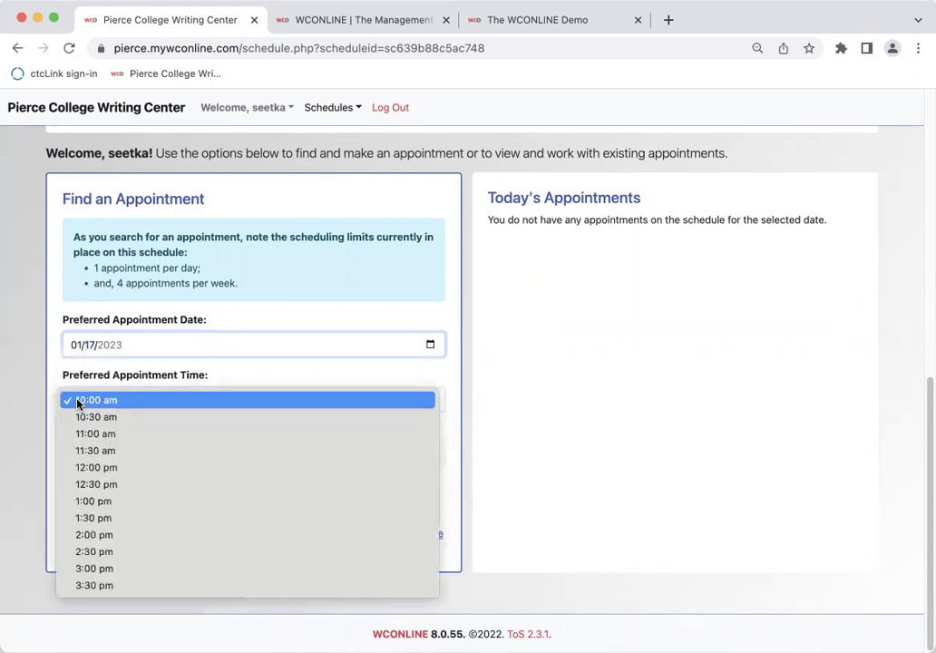
pyautogui.click(90, 471)
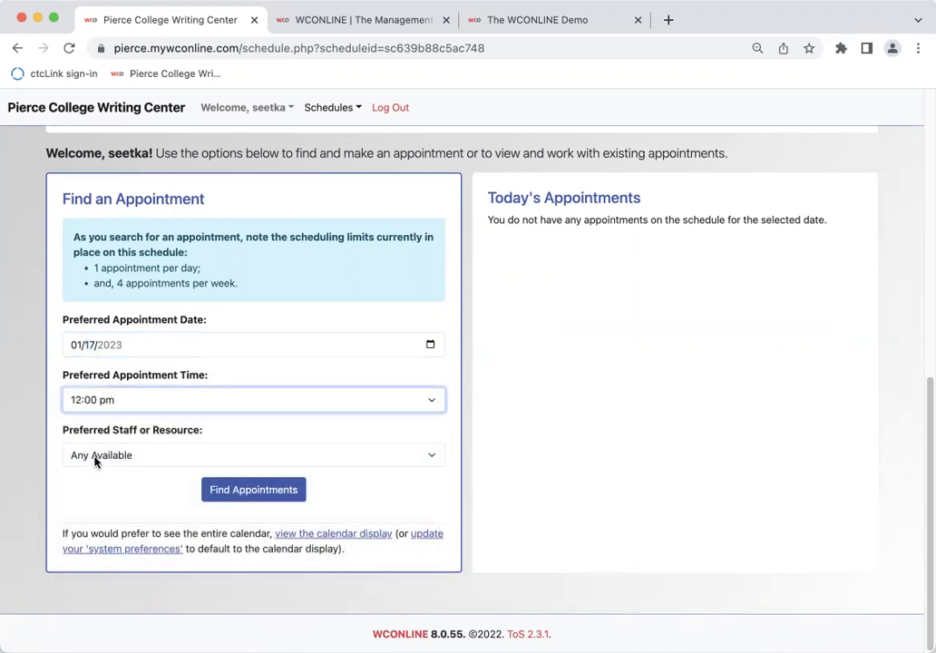
pyautogui.click(97, 459)
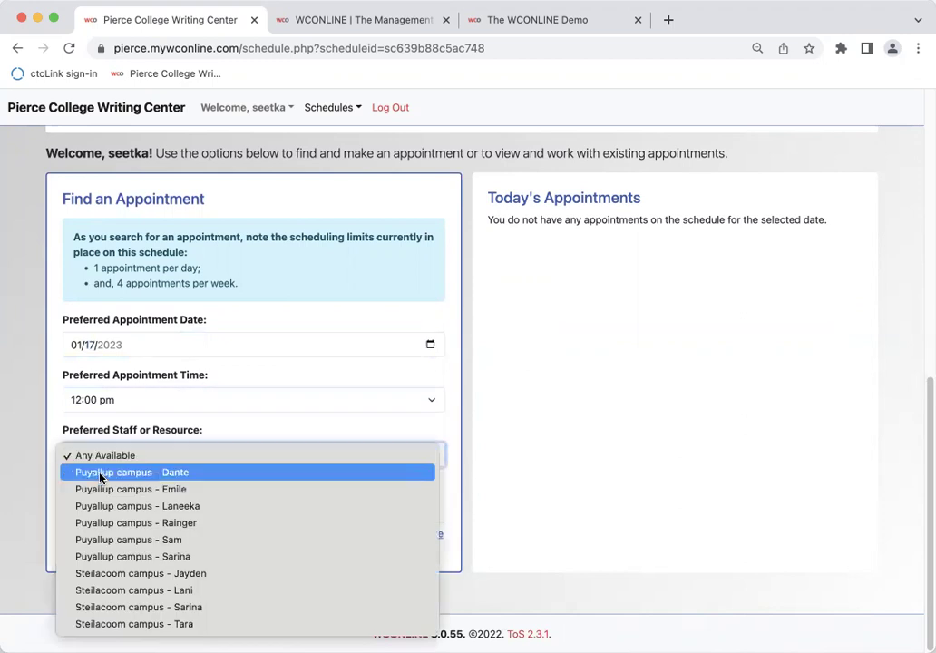
pyautogui.click(329, 434)
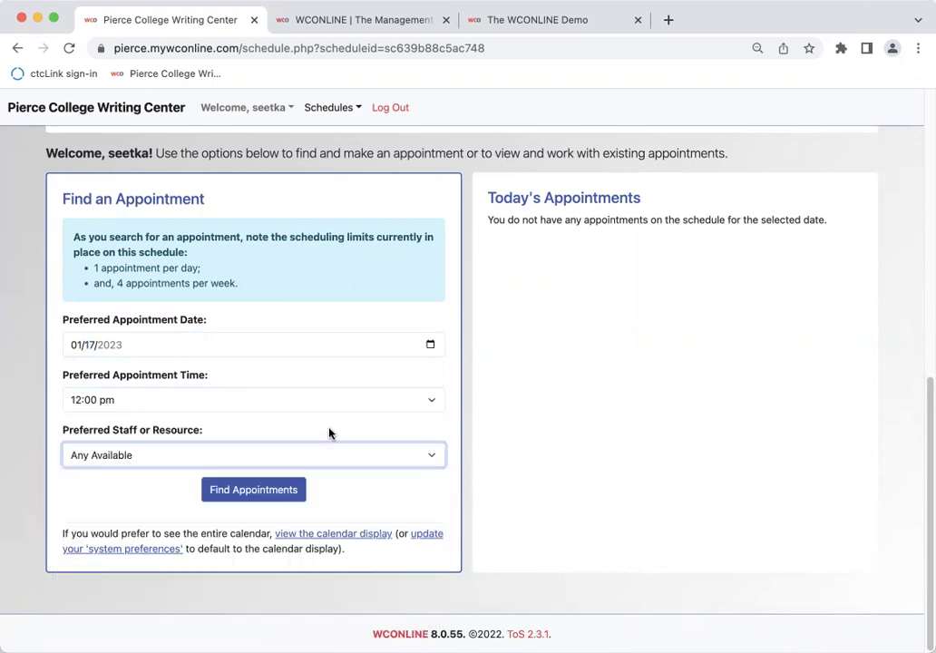
pyautogui.click(254, 490)
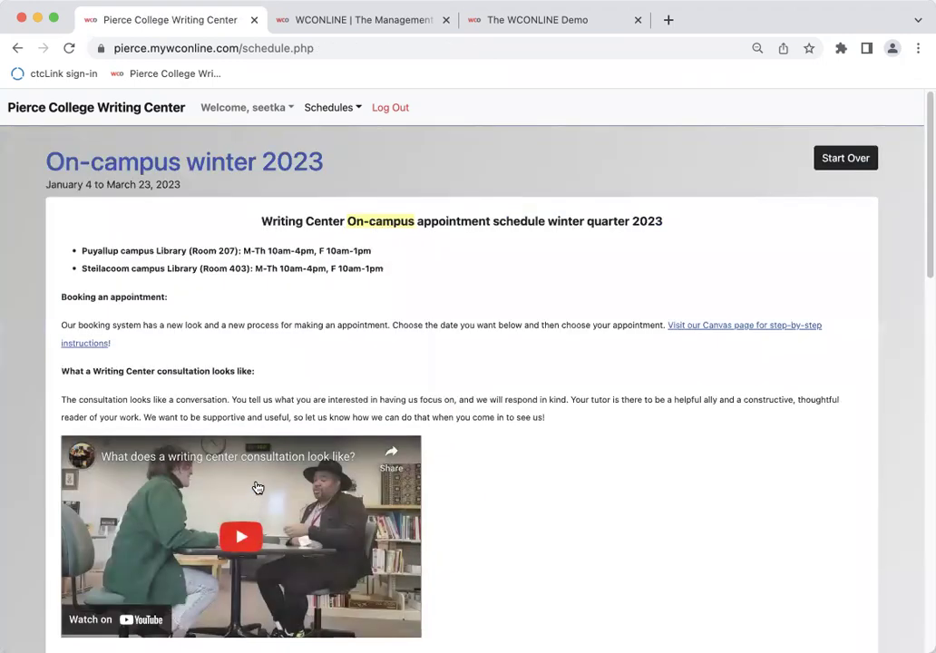
# - Reserve the second 12:00 pm perfect match at the Puyallup campus for January 17, 2023, keeping 12:30 pm as the end time
pyautogui.scroll(-1, 608, 481)
pyautogui.scroll(-10, 609, 482)
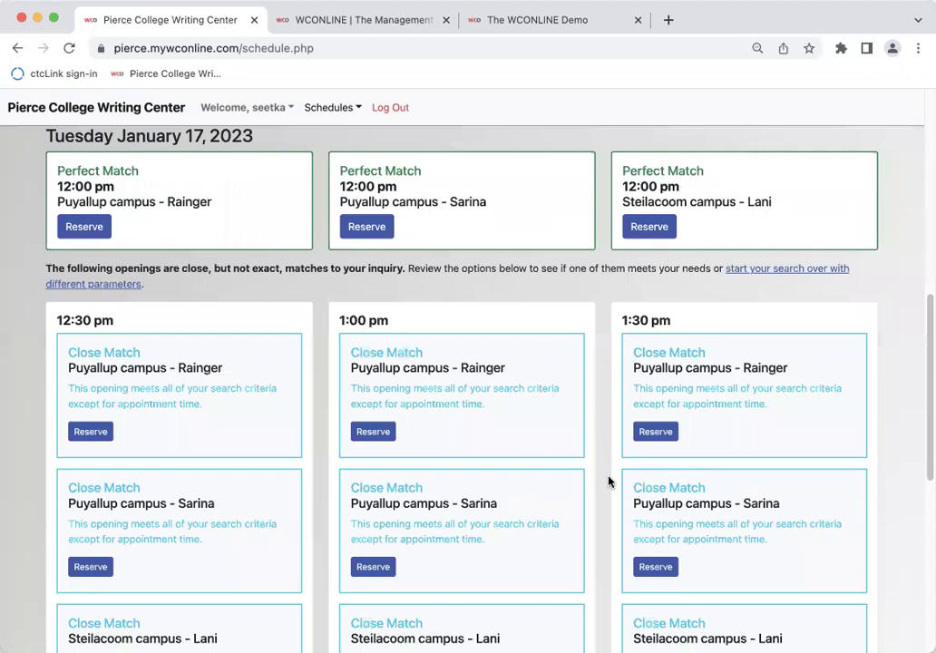
pyautogui.scroll(2, 609, 482)
pyautogui.scroll(-1, 606, 481)
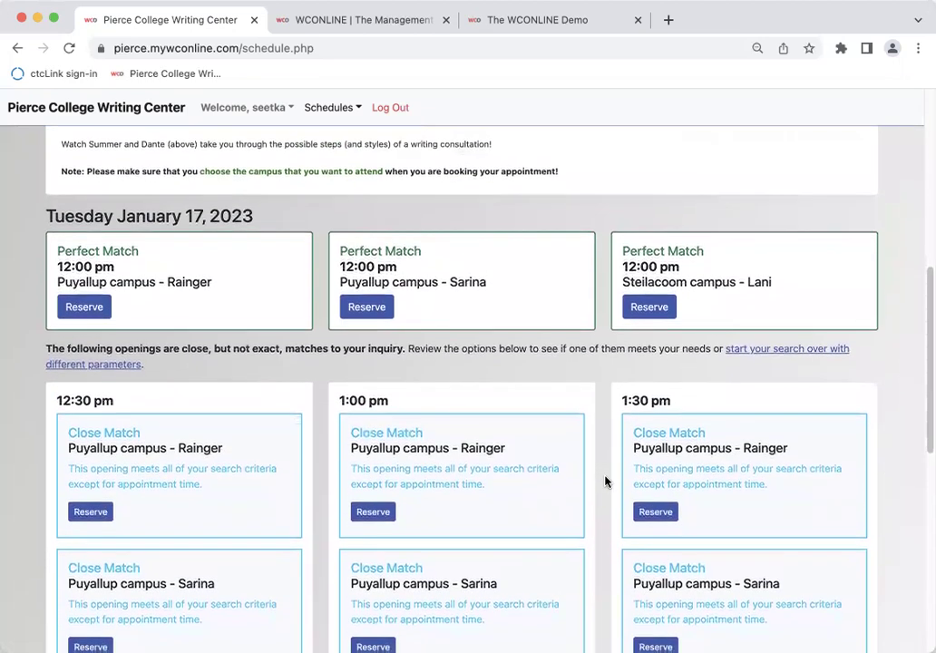
pyautogui.scroll(-3, 600, 488)
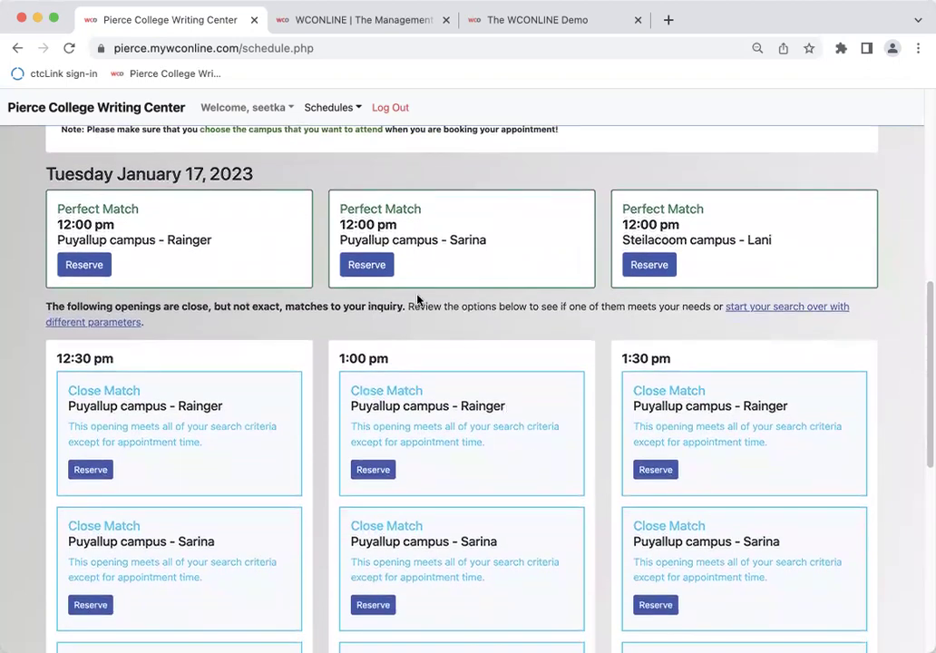
pyautogui.click(368, 265)
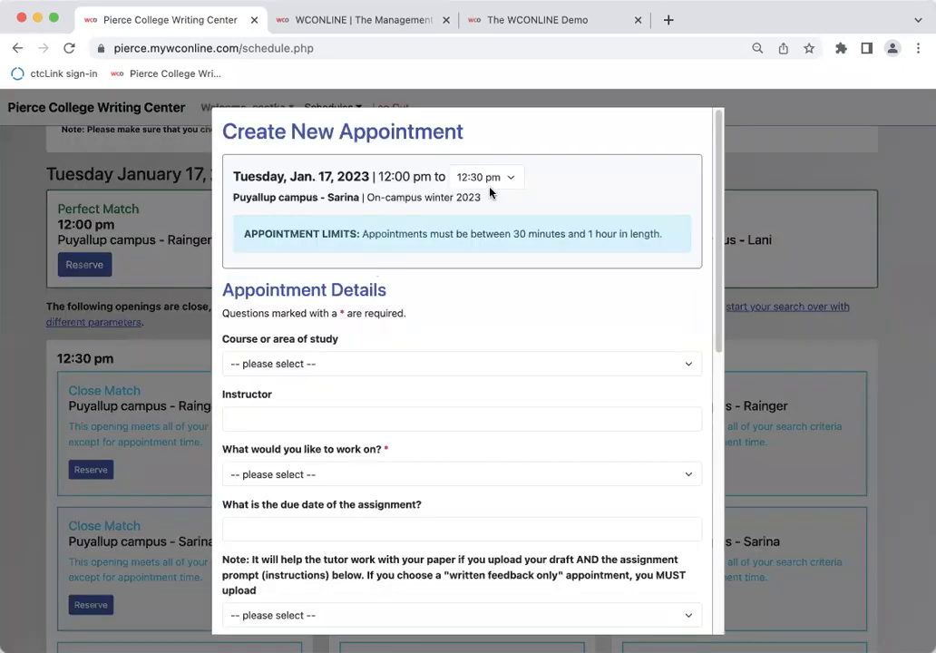
pyautogui.click(510, 179)
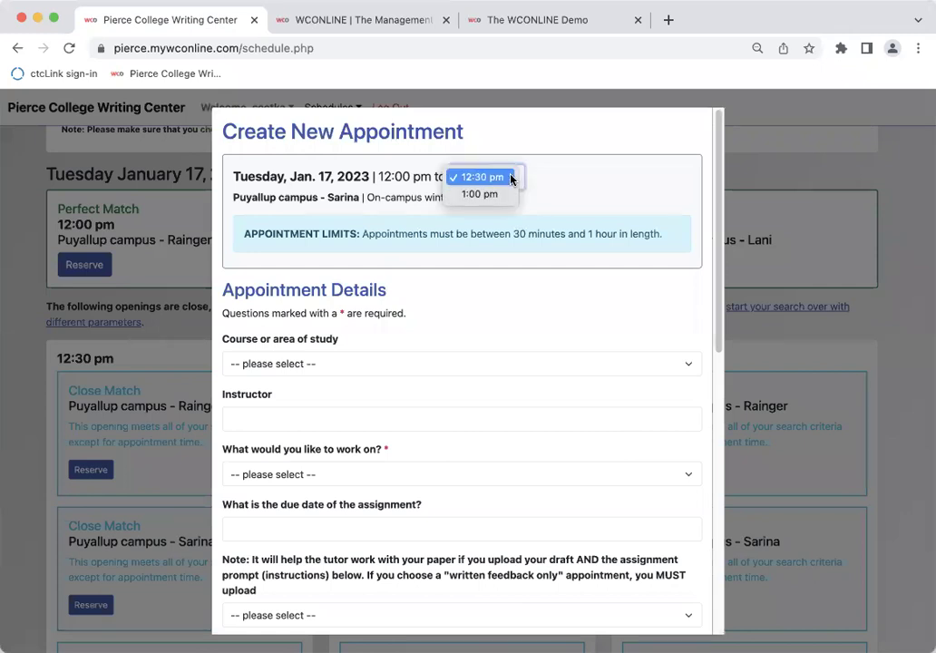
pyautogui.click(510, 177)
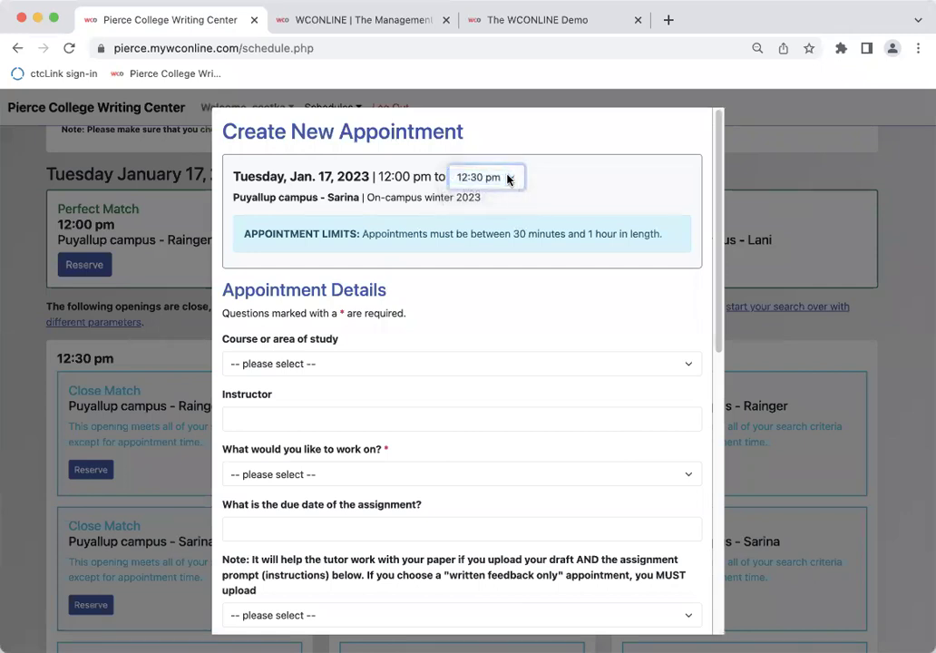
# - Review the new appointment form and choose brainstorming as the topic to work on
pyautogui.scroll(-1, 486, 323)
pyautogui.scroll(-10, 486, 322)
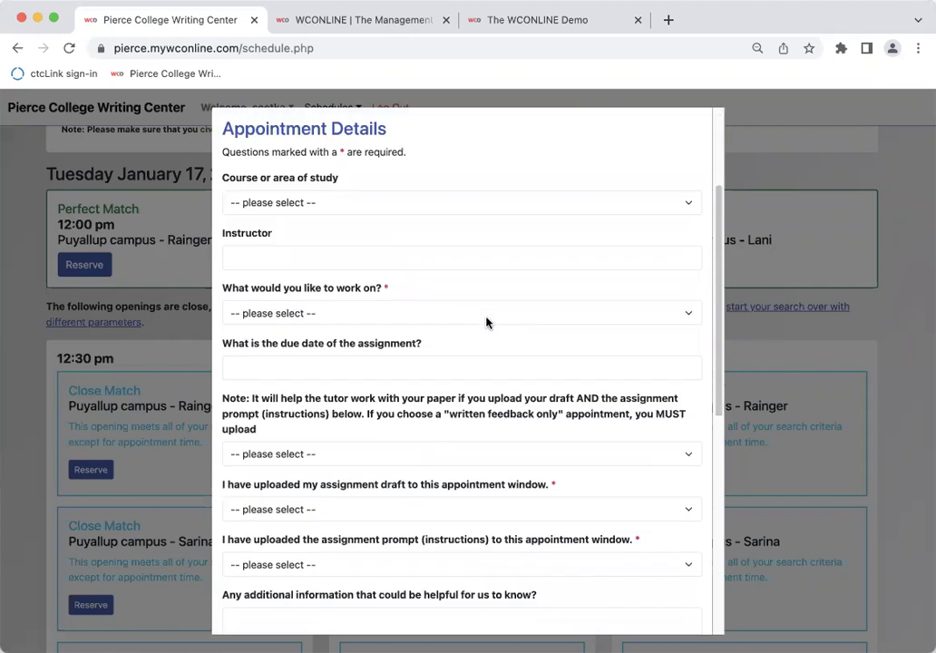
pyautogui.scroll(-3, 486, 318)
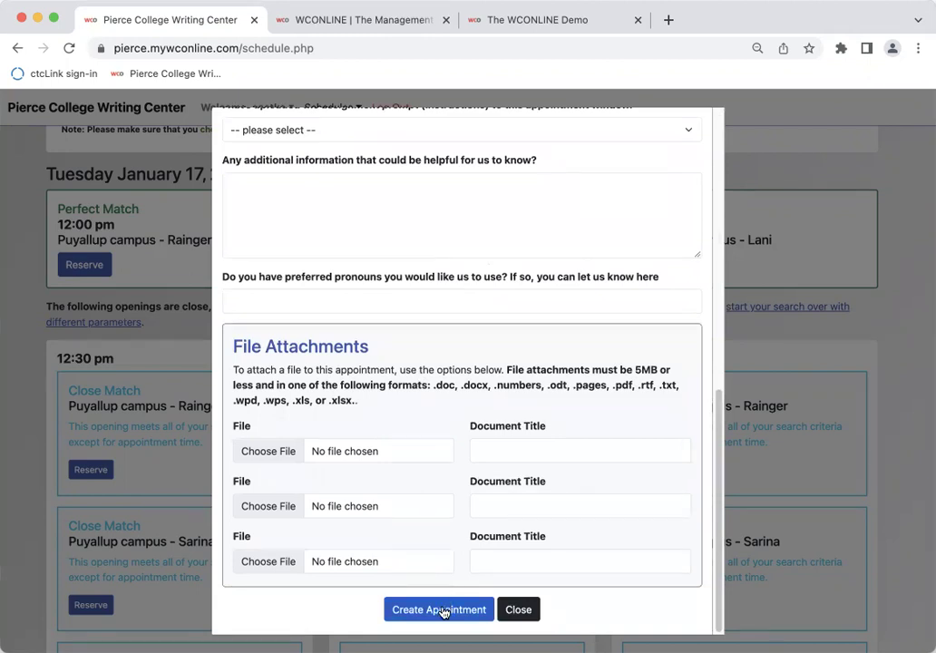
pyautogui.scroll(10, 558, 439)
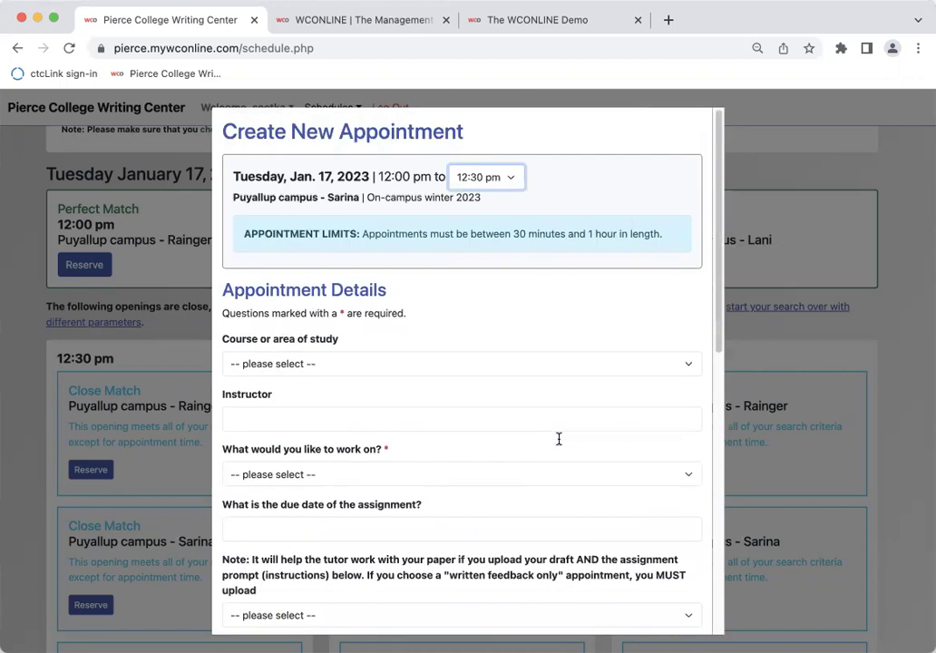
pyautogui.scroll(-1, 558, 442)
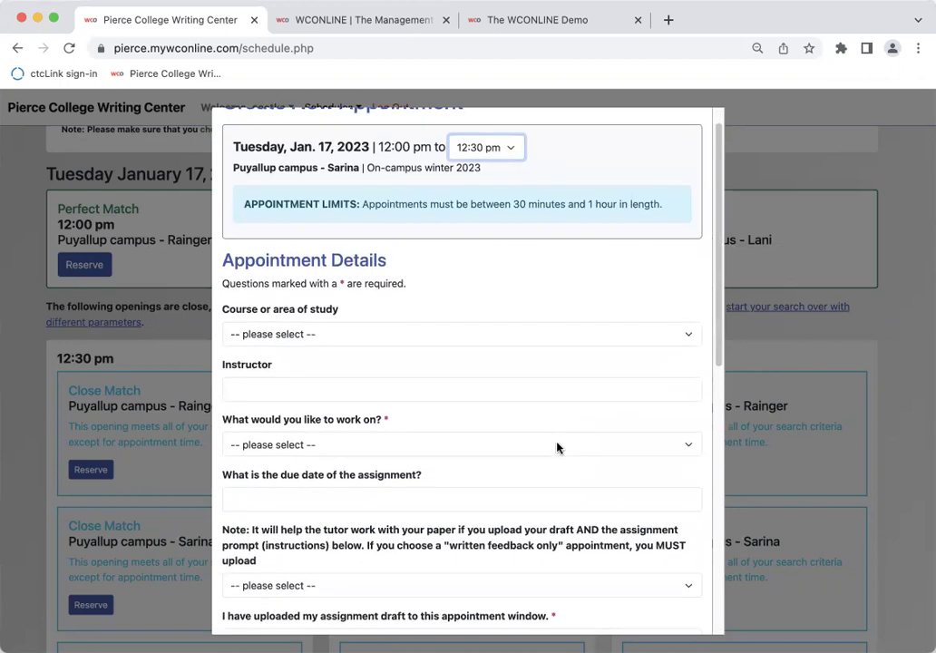
pyautogui.click(558, 446)
pyautogui.click(524, 462)
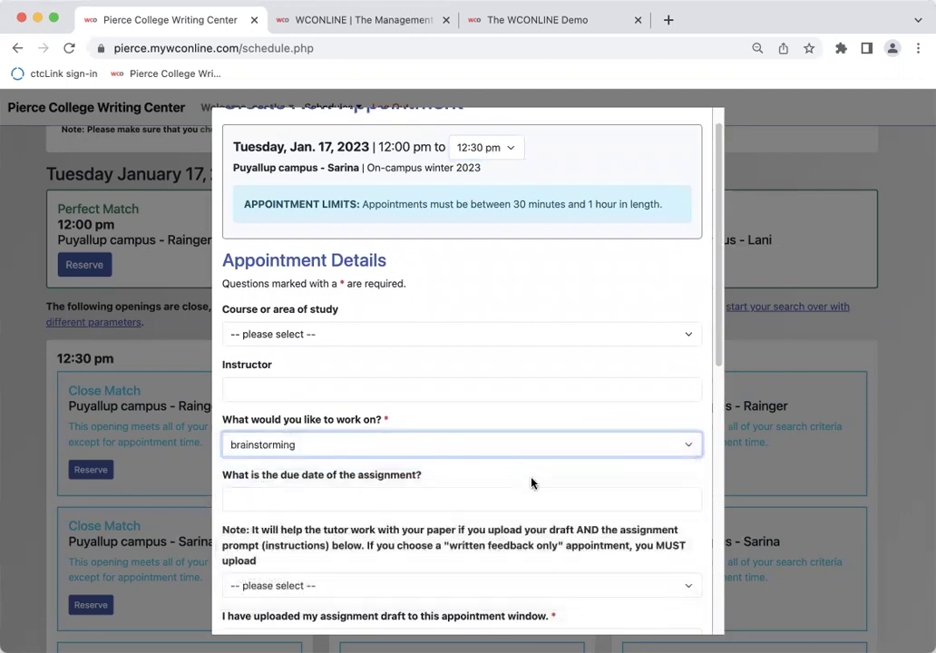
# - Answer No to both required questions about having uploaded the assignment draft and the assignment prompt
pyautogui.scroll(-3, 531, 485)
pyautogui.scroll(-5, 531, 485)
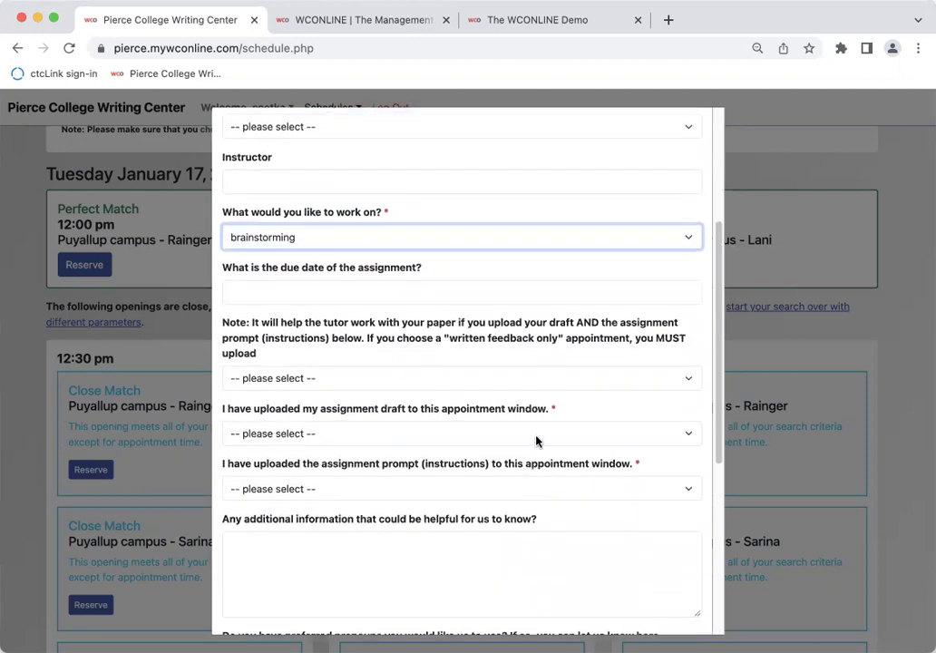
pyautogui.click(536, 441)
pyautogui.click(508, 469)
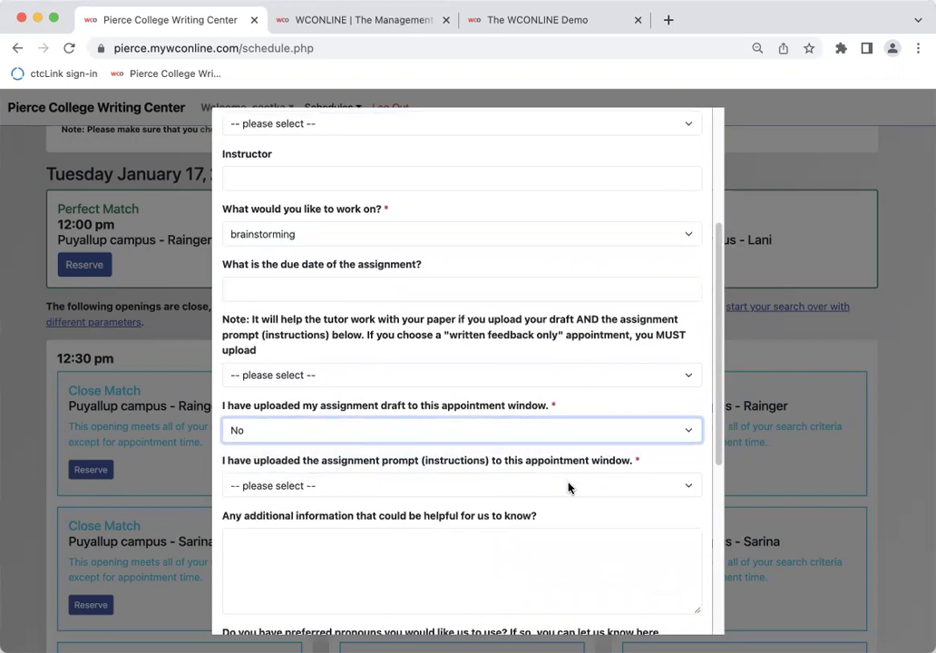
pyautogui.click(569, 487)
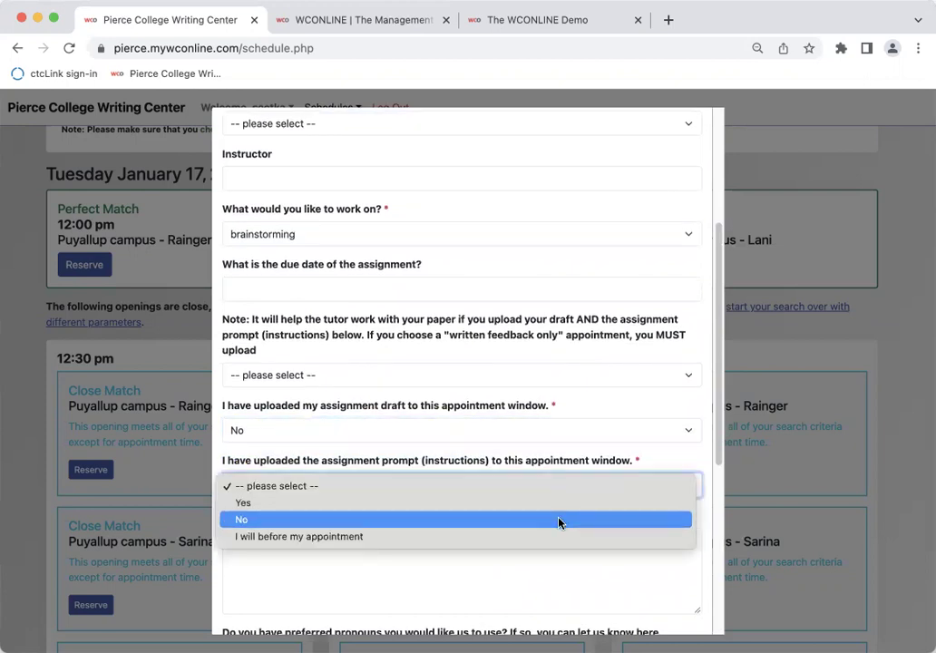
pyautogui.click(559, 520)
# - Create the appointment without file attachments and close its saved details
pyautogui.scroll(-5, 597, 517)
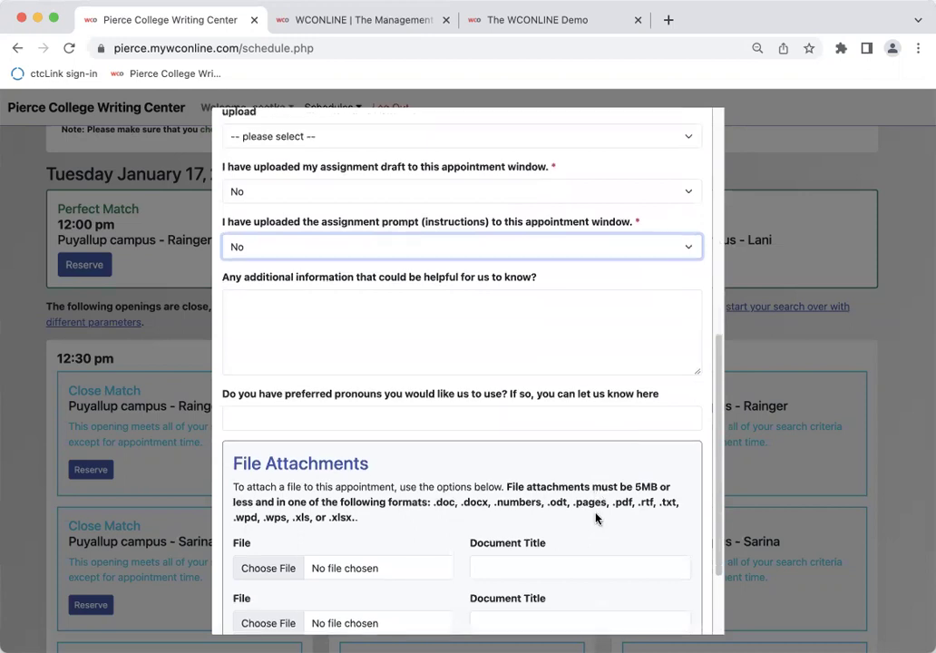
pyautogui.scroll(-3, 596, 518)
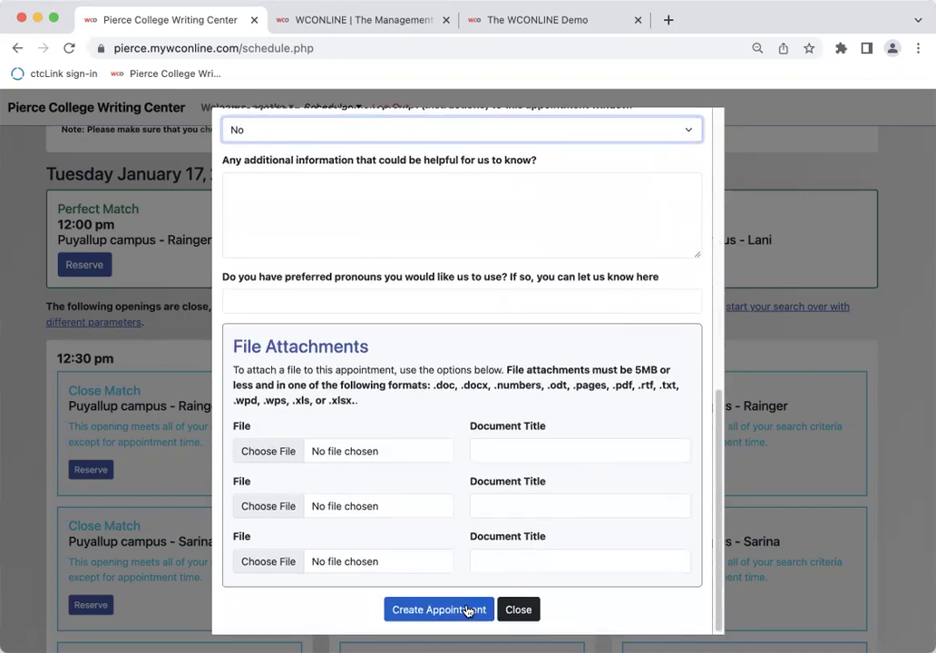
pyautogui.click(439, 610)
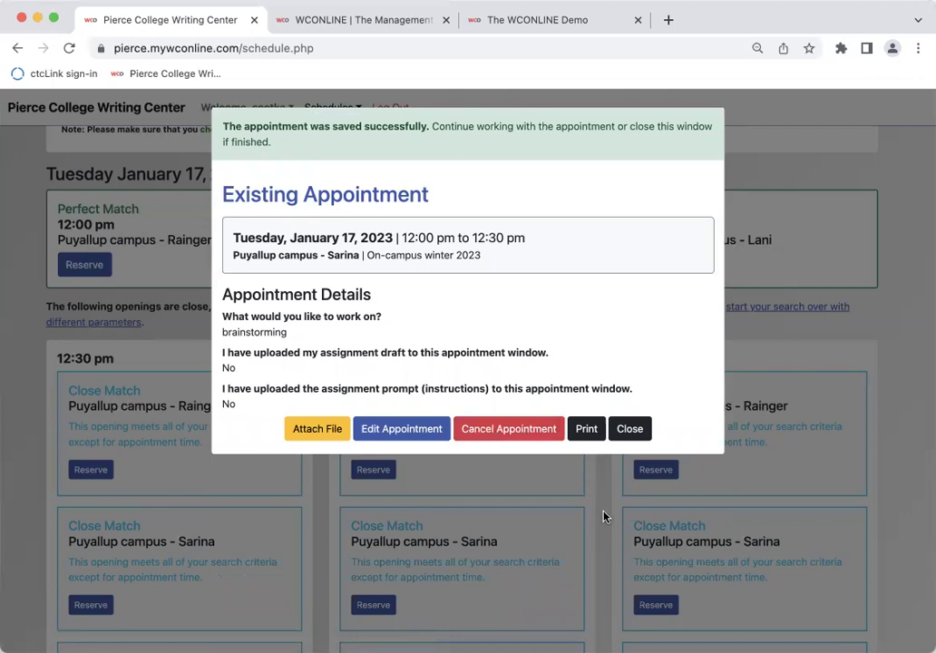
pyautogui.click(632, 431)
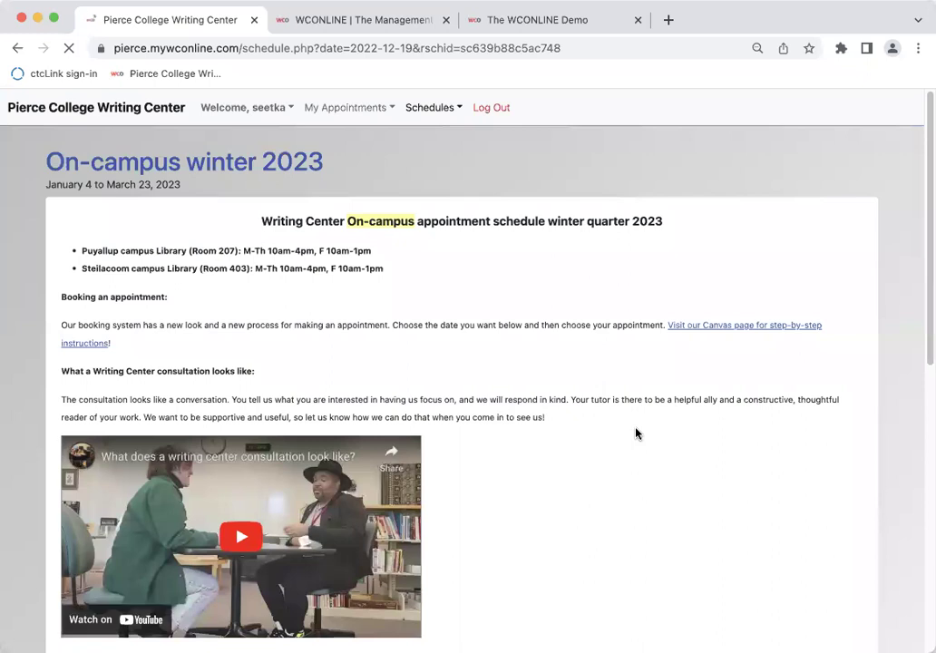
# - Show the existing appointments booked for Tuesday, January 17, 2023 on the on-campus schedule
pyautogui.scroll(-5, 636, 434)
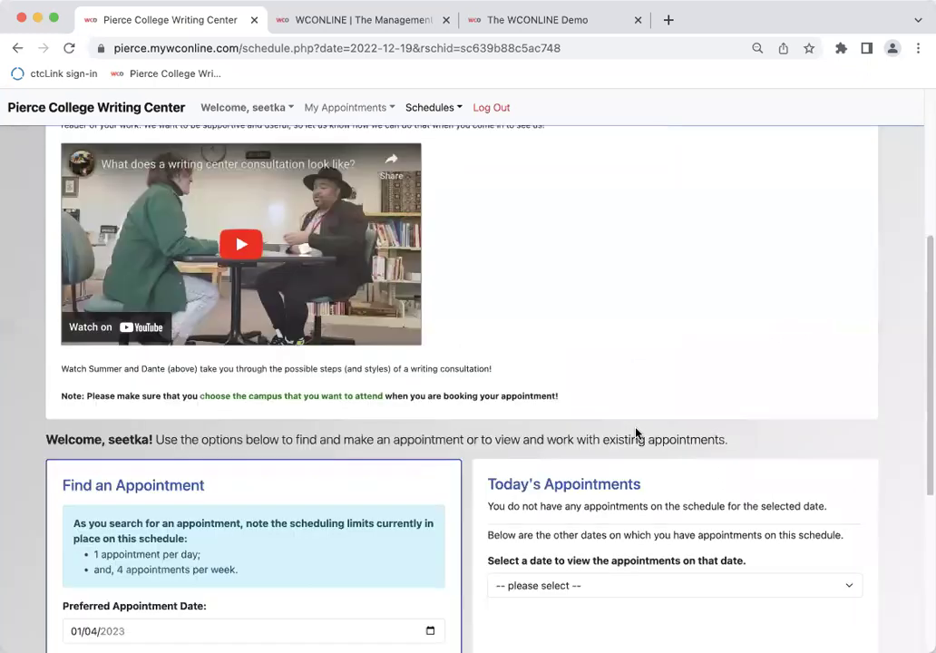
pyautogui.scroll(-1, 635, 434)
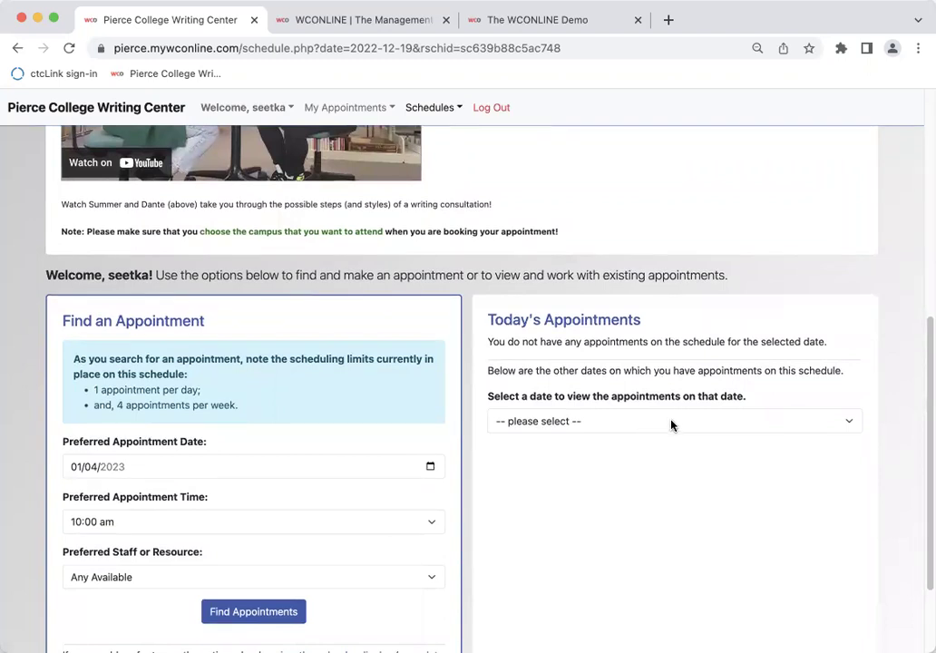
pyautogui.click(670, 425)
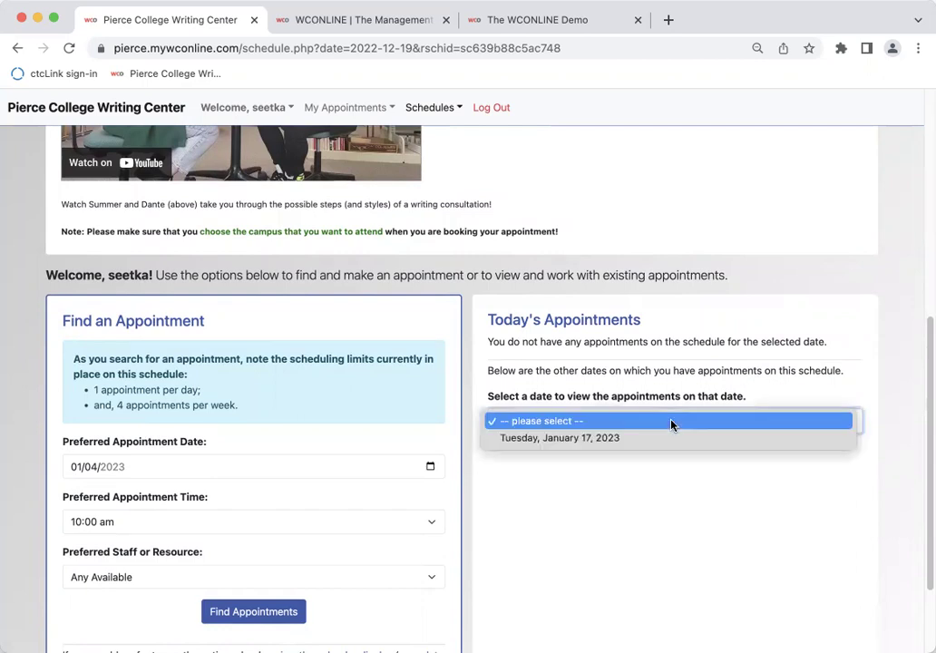
pyautogui.click(577, 439)
# - View the details of the January 17 appointment, close them, and check the account's list of booked appointments
pyautogui.scroll(-7, 576, 443)
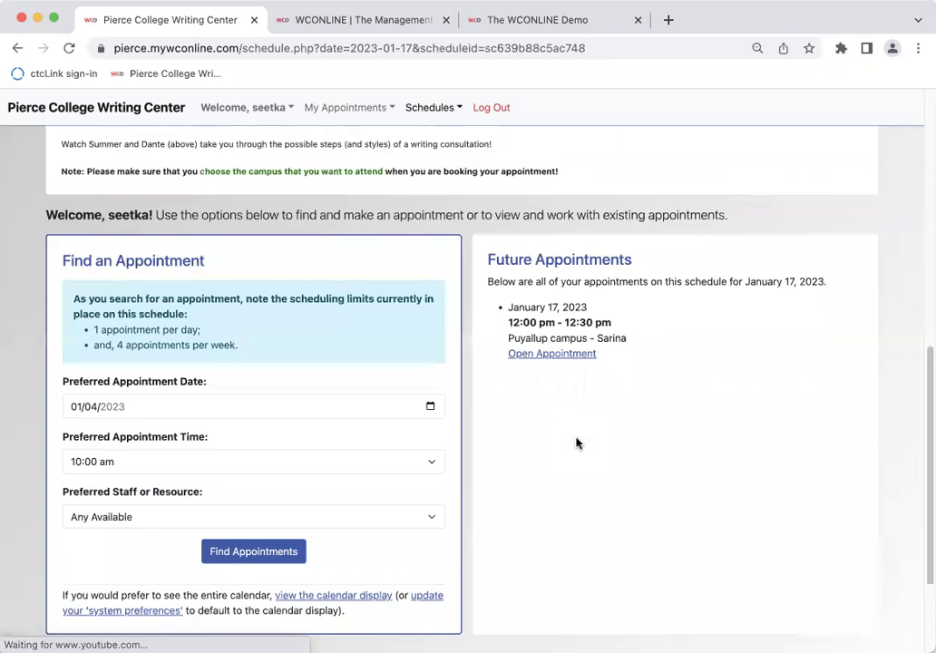
pyautogui.scroll(-2, 576, 442)
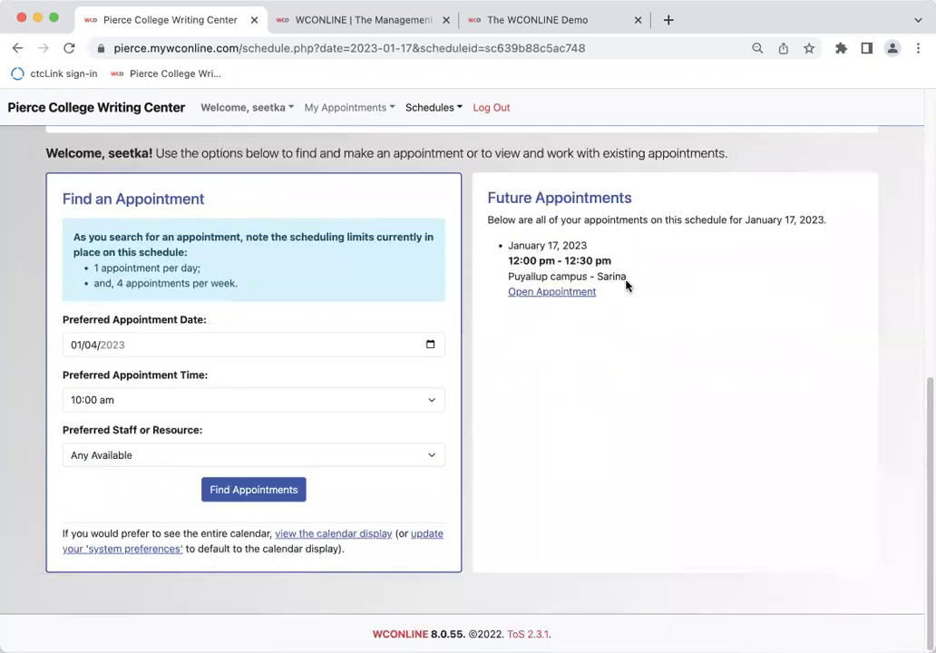
pyautogui.click(529, 295)
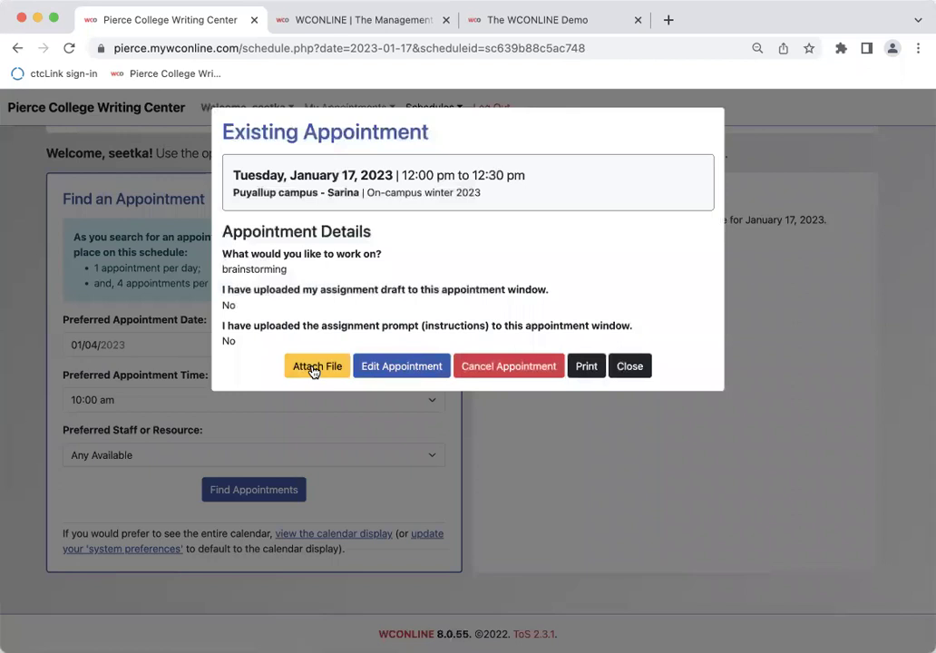
pyautogui.click(631, 366)
pyautogui.scroll(10, 651, 391)
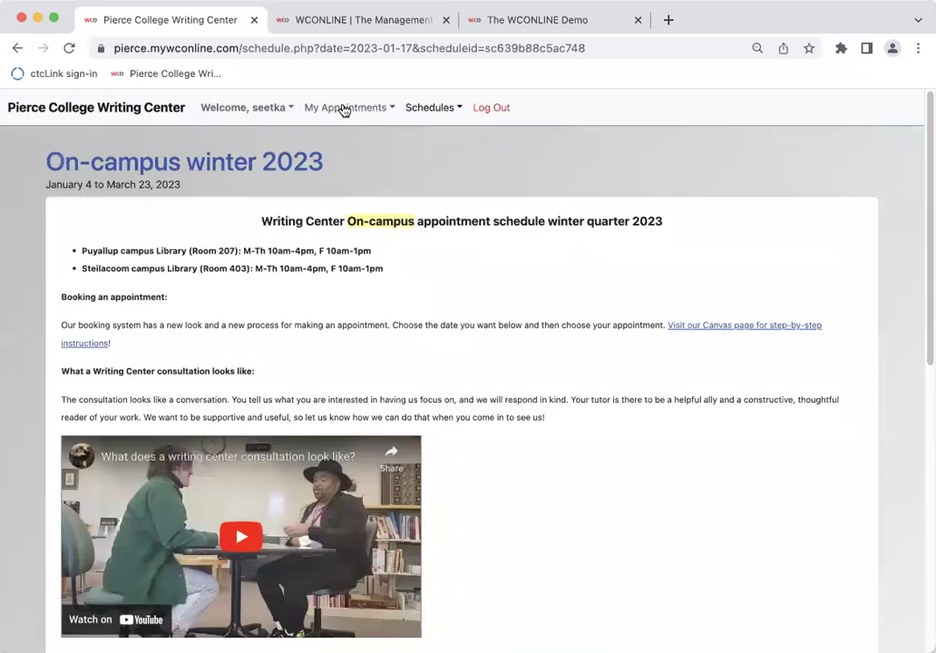
pyautogui.click(344, 110)
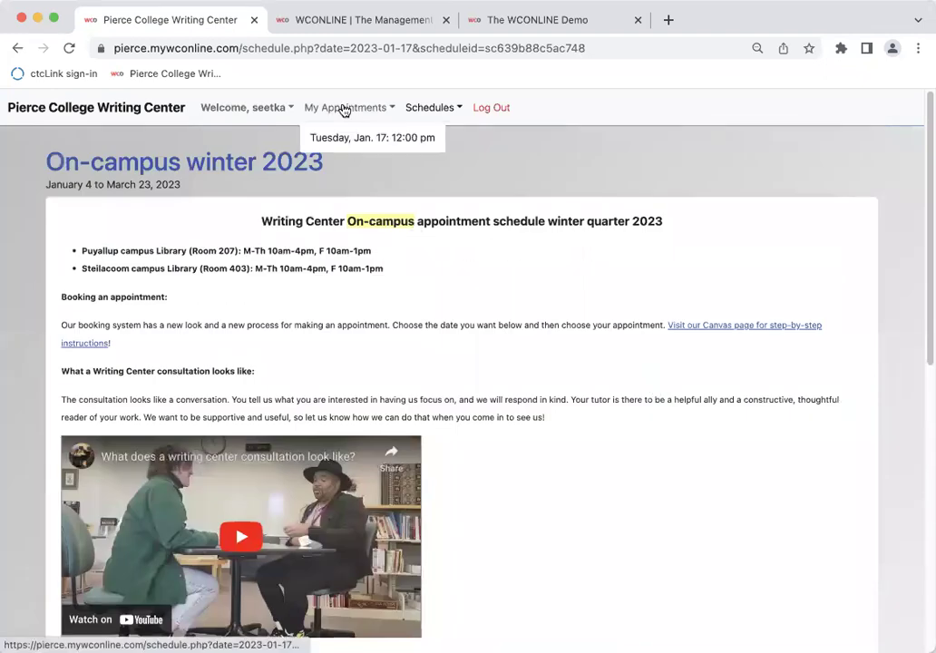
# - Switch to the Online winter 2023 schedule and review its booking instructions and appointment search options
pyautogui.click(432, 110)
pyautogui.click(433, 159)
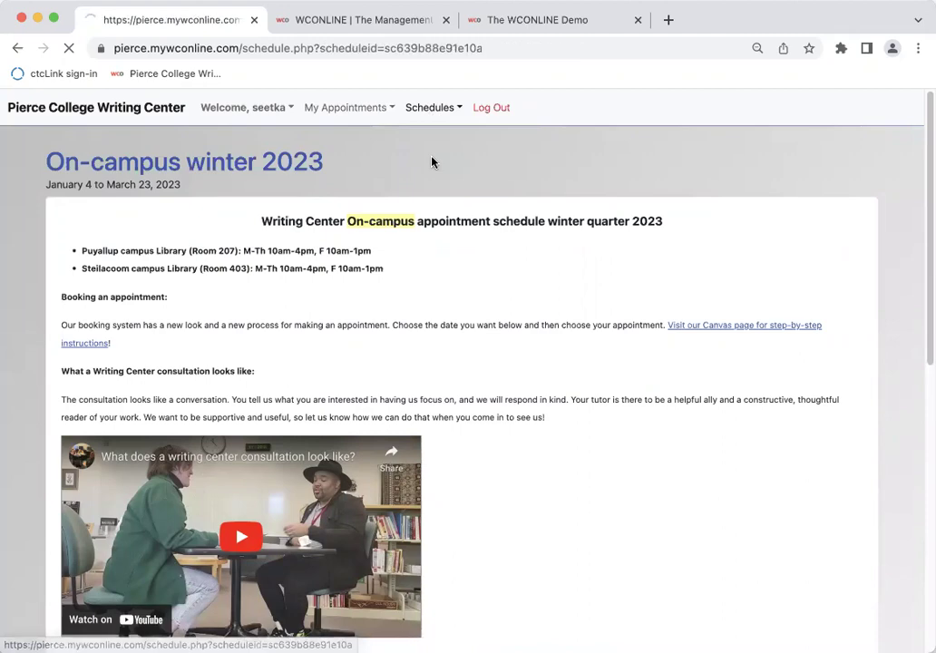
pyautogui.scroll(-3, 598, 258)
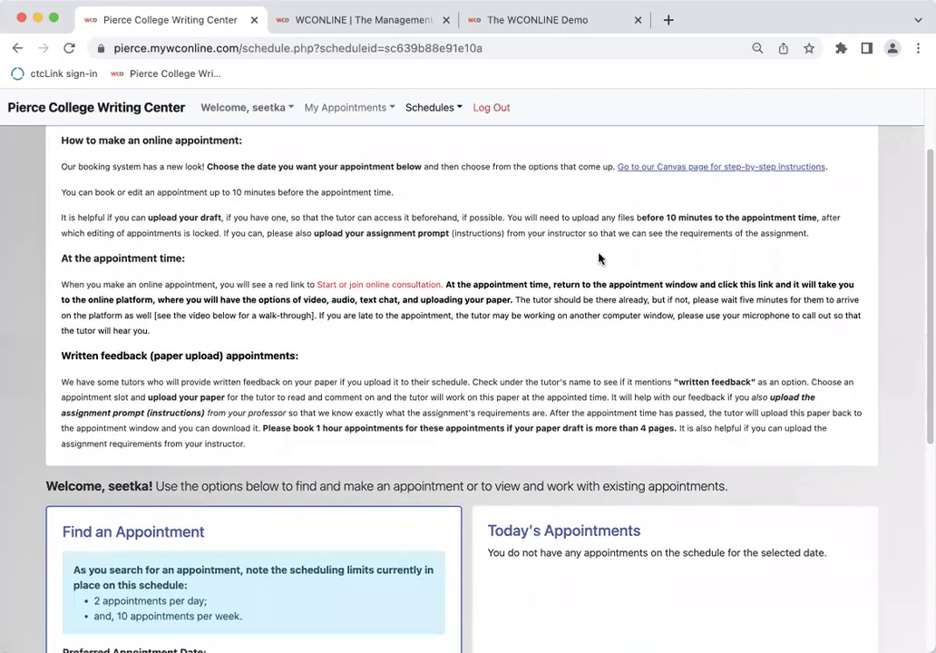
pyautogui.scroll(-8, 599, 258)
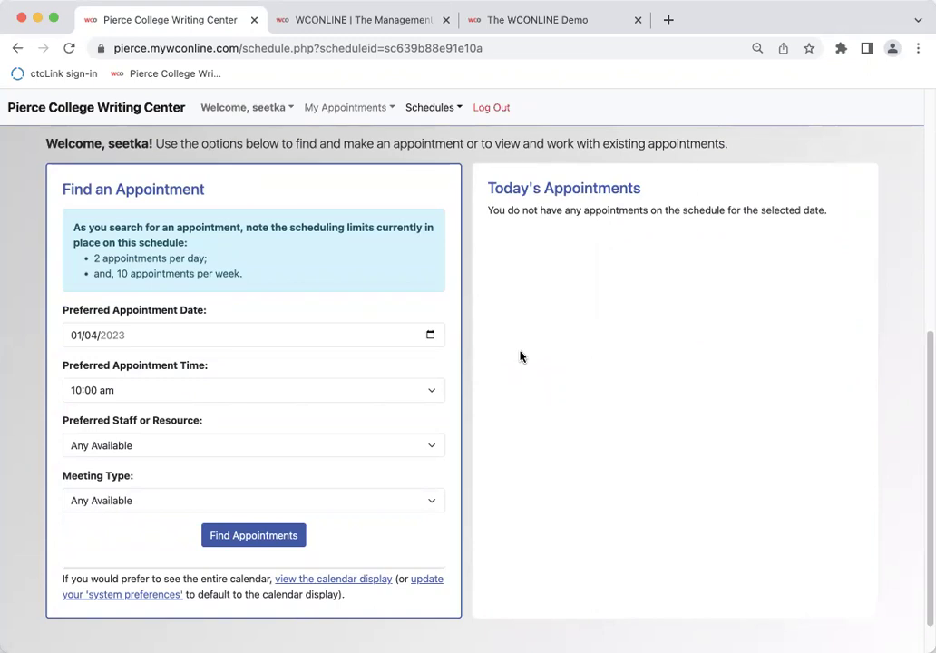
pyautogui.scroll(1, 520, 355)
pyautogui.scroll(5, 519, 356)
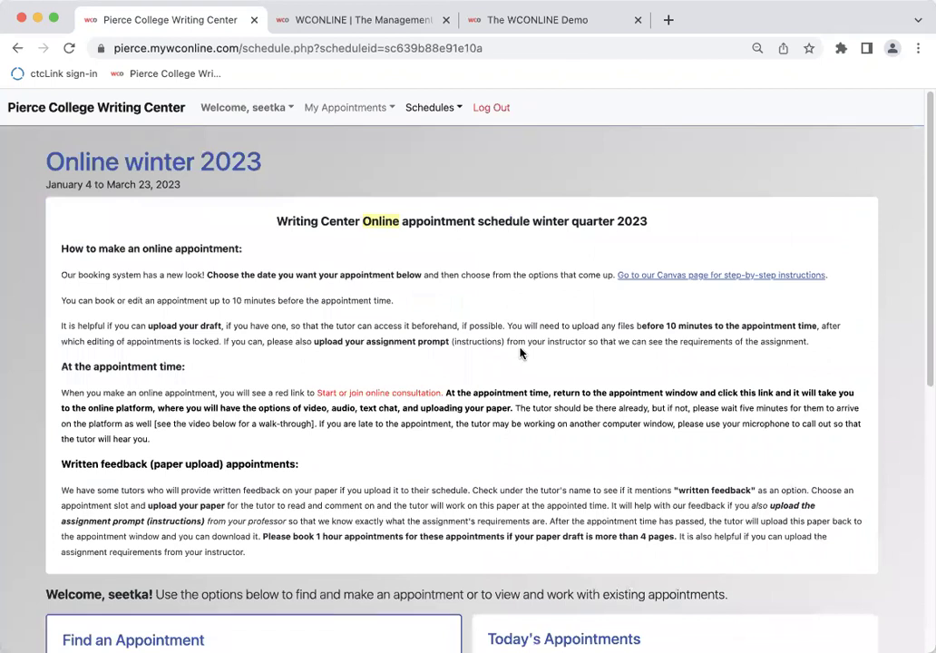
# - Open the Canvas page with step-by-step booking instructions linked from the online schedule and read through its steps
pyautogui.click(637, 278)
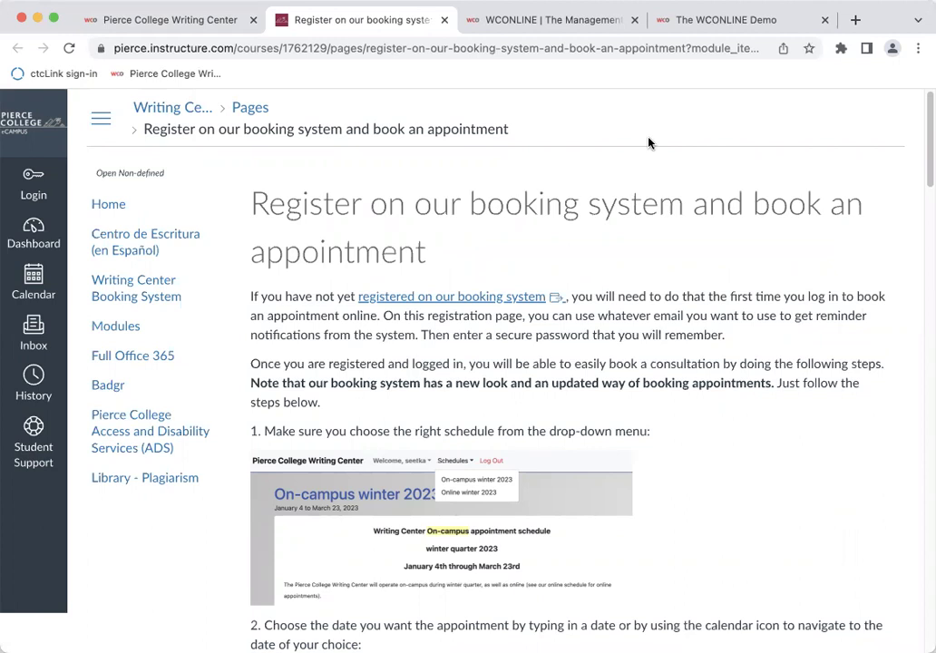
pyautogui.scroll(-5, 669, 188)
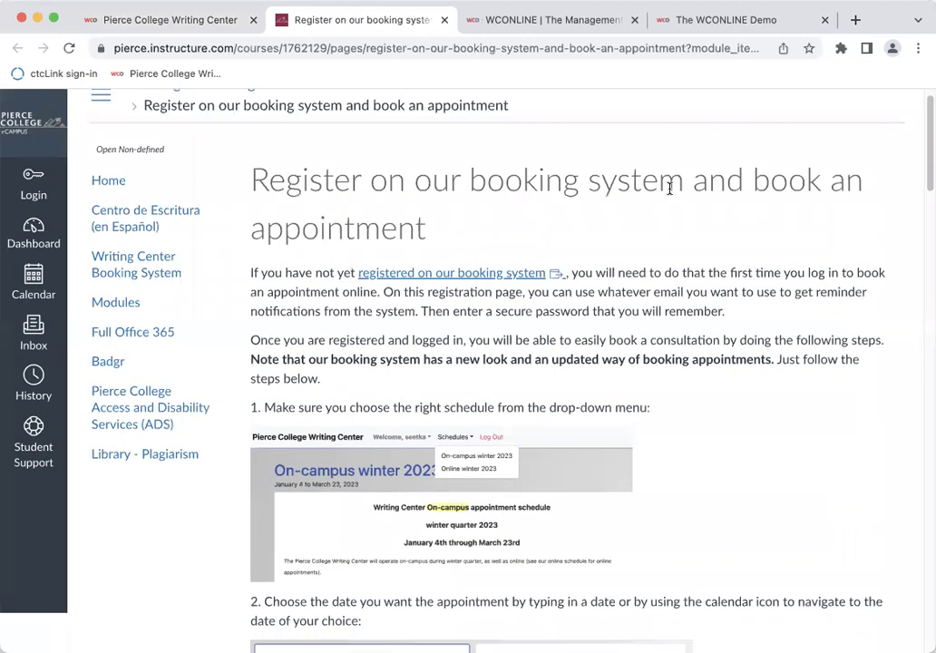
pyautogui.scroll(-12, 669, 189)
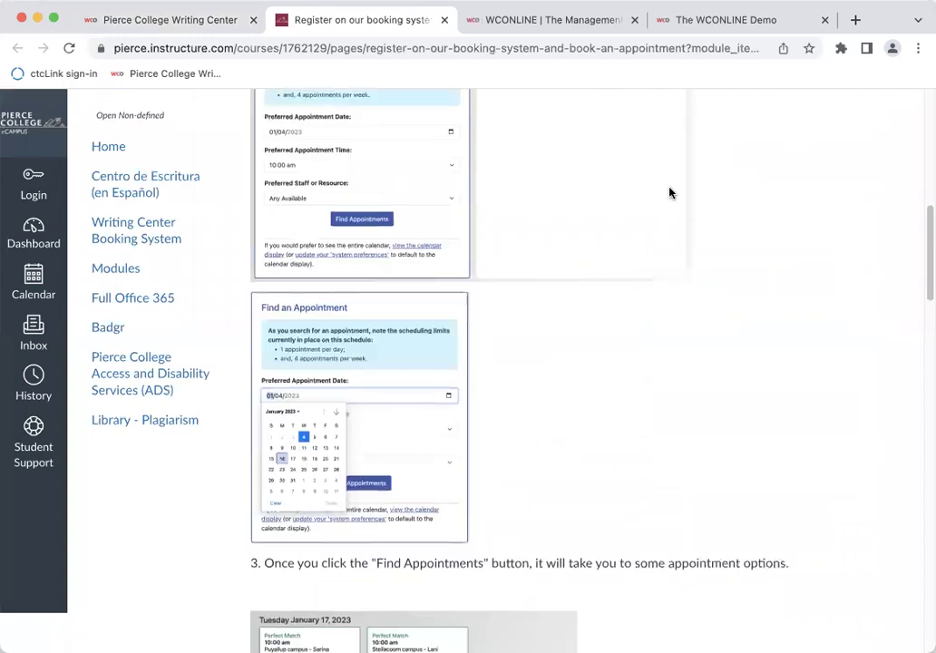
pyautogui.scroll(-10, 669, 192)
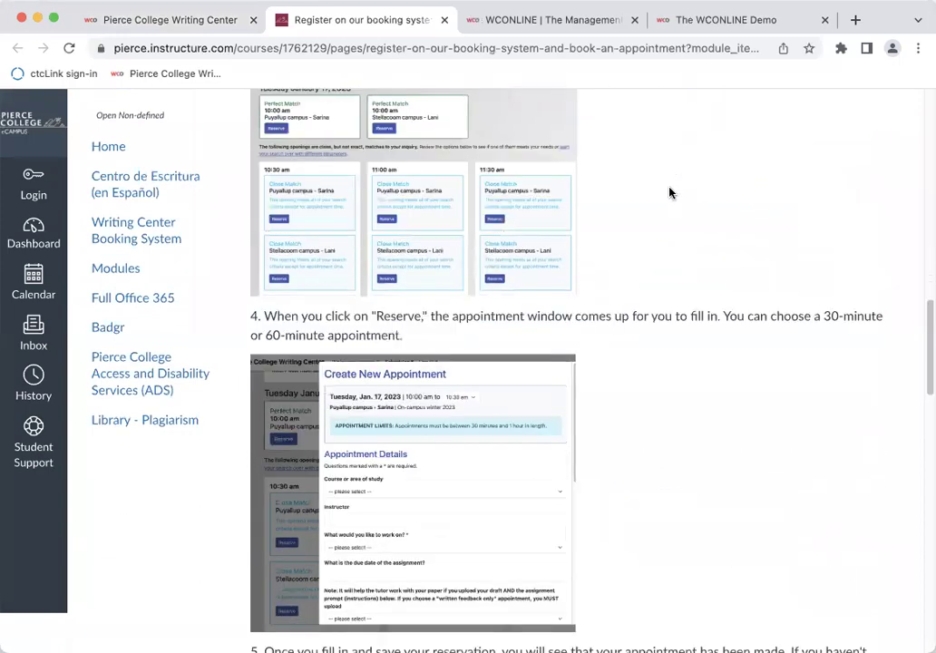
pyautogui.scroll(-14, 669, 192)
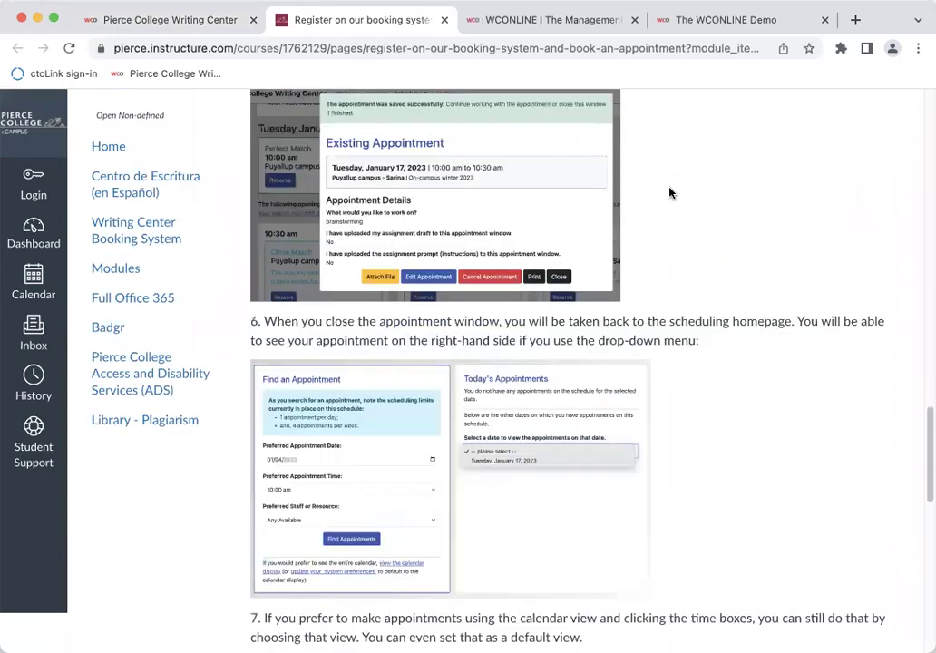
pyautogui.scroll(20, 669, 192)
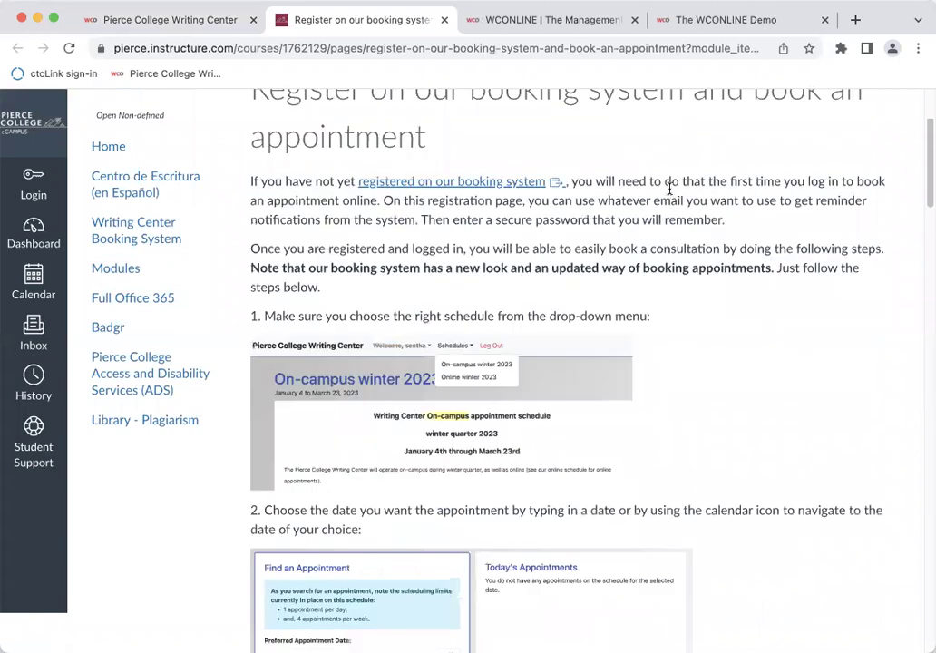
pyautogui.scroll(3, 669, 188)
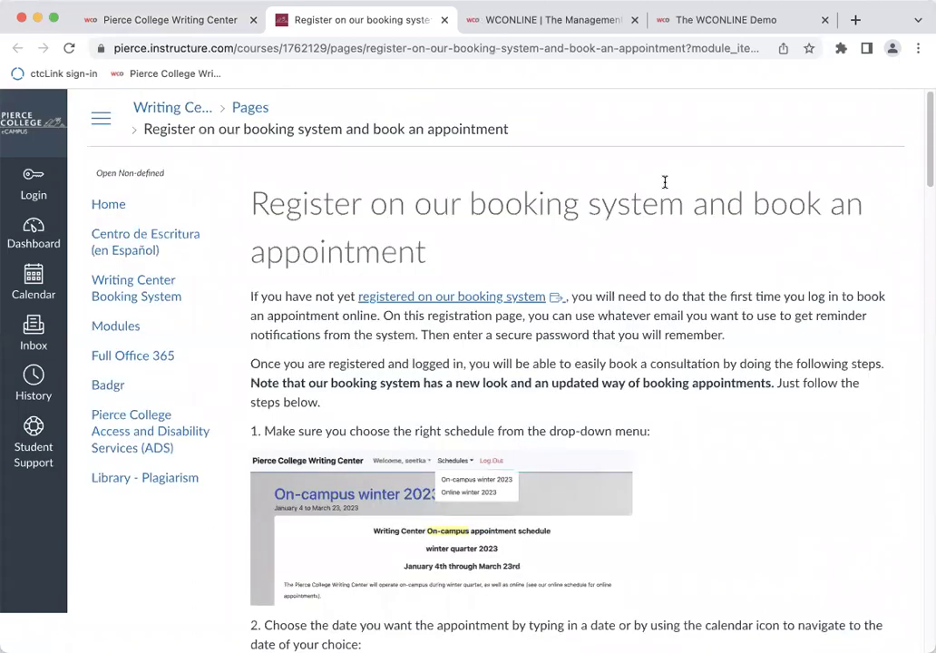
# - Return to the Pierce College Writing Center booking page and show the Online winter 2023 schedule as a full calendar
pyautogui.click(189, 27)
pyautogui.scroll(-5, 573, 232)
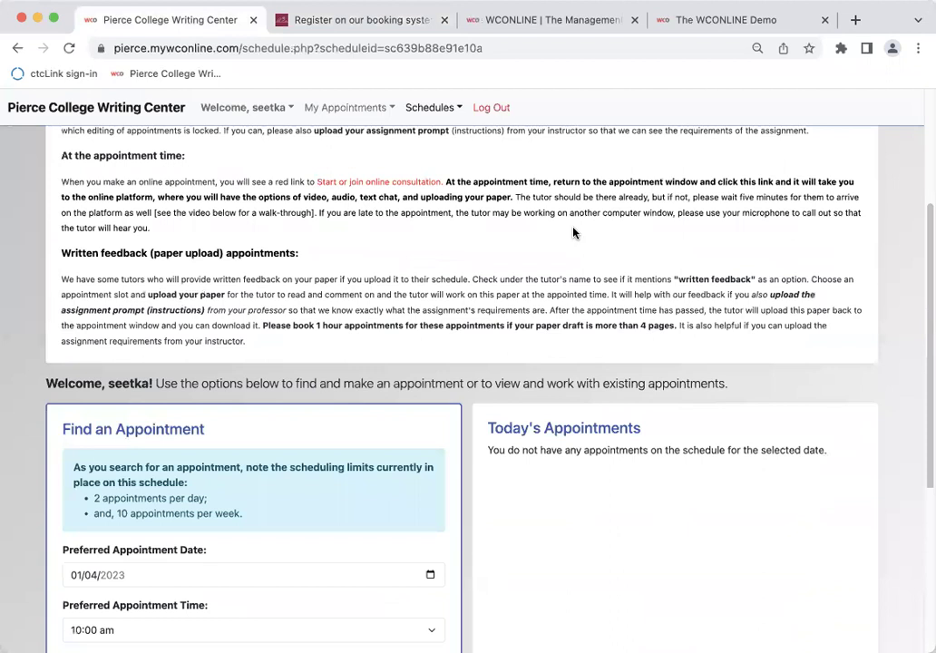
pyautogui.scroll(-5, 573, 232)
pyautogui.scroll(-1, 573, 233)
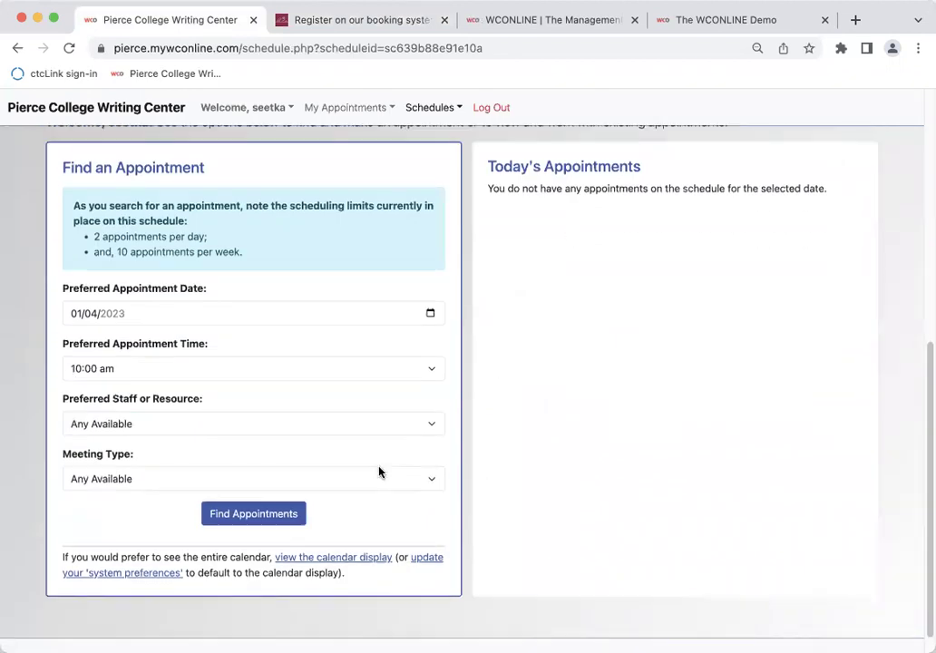
pyautogui.click(318, 563)
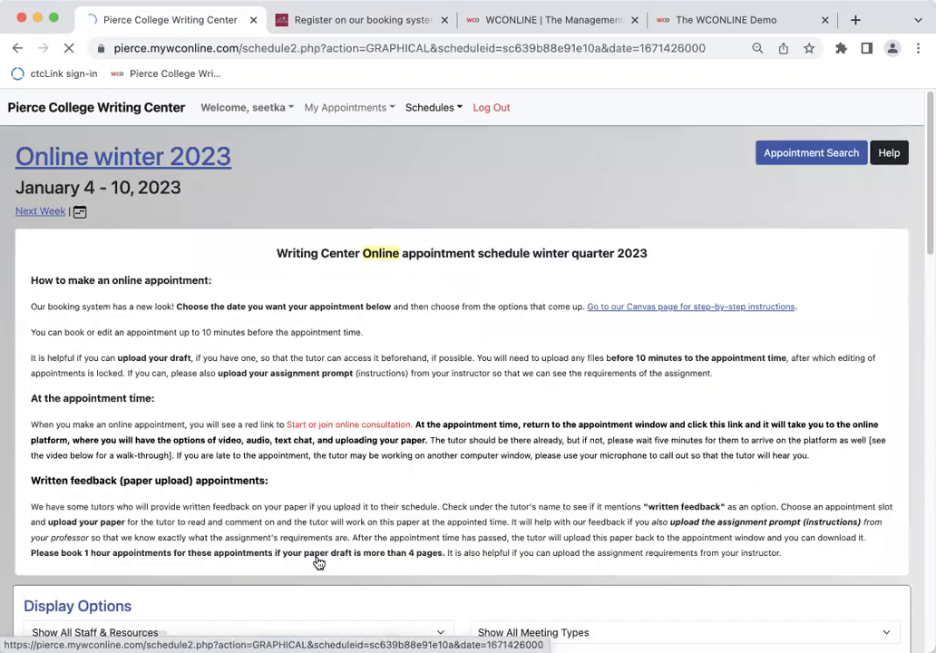
# - Preview the new appointment form for the 2:00 pm slot on Thursday, January 5, and close it without booking
pyautogui.scroll(-5, 497, 438)
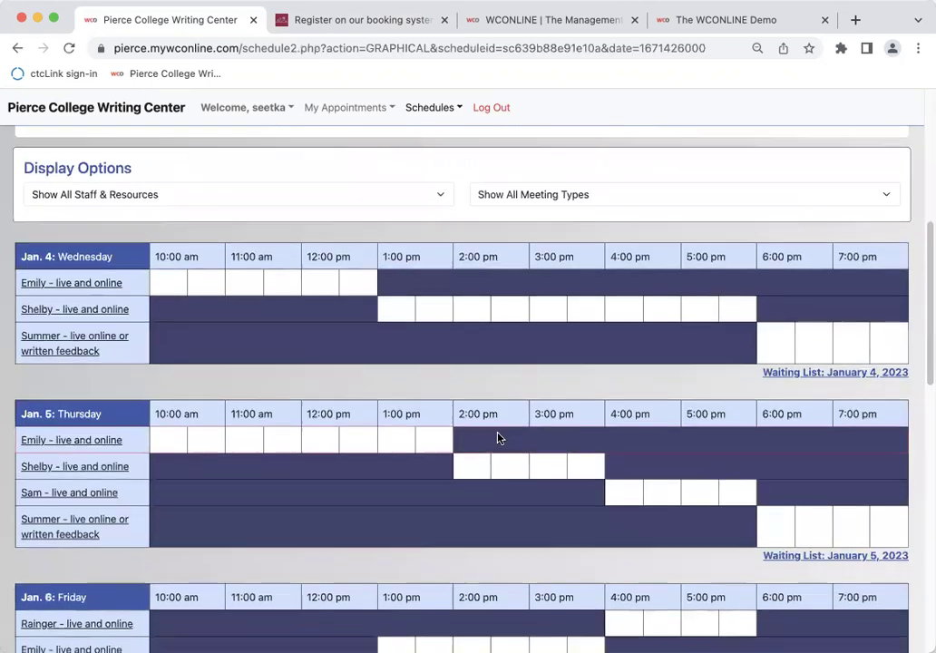
pyautogui.scroll(-2, 497, 438)
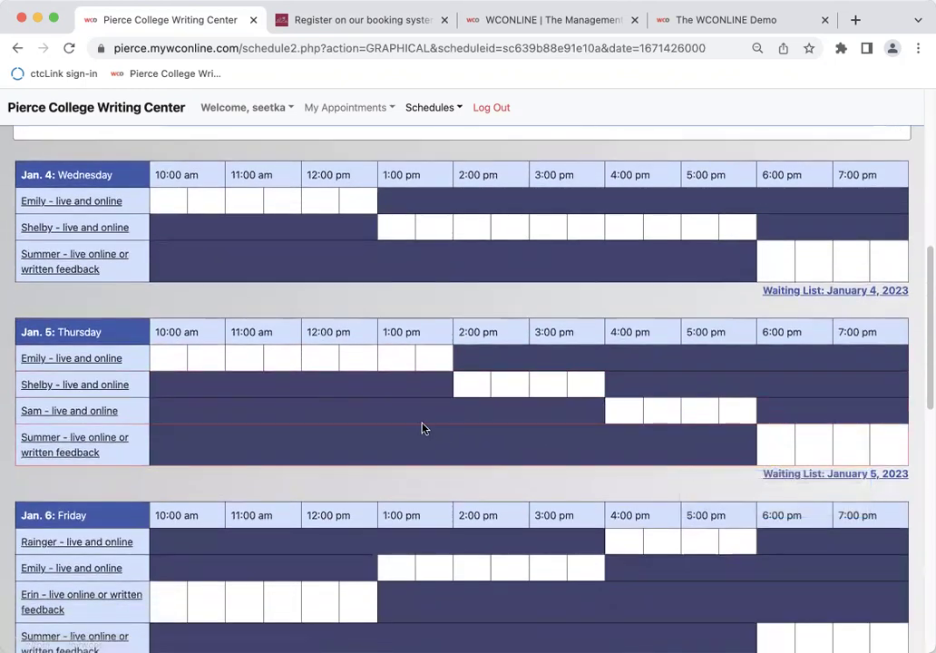
pyautogui.click(467, 384)
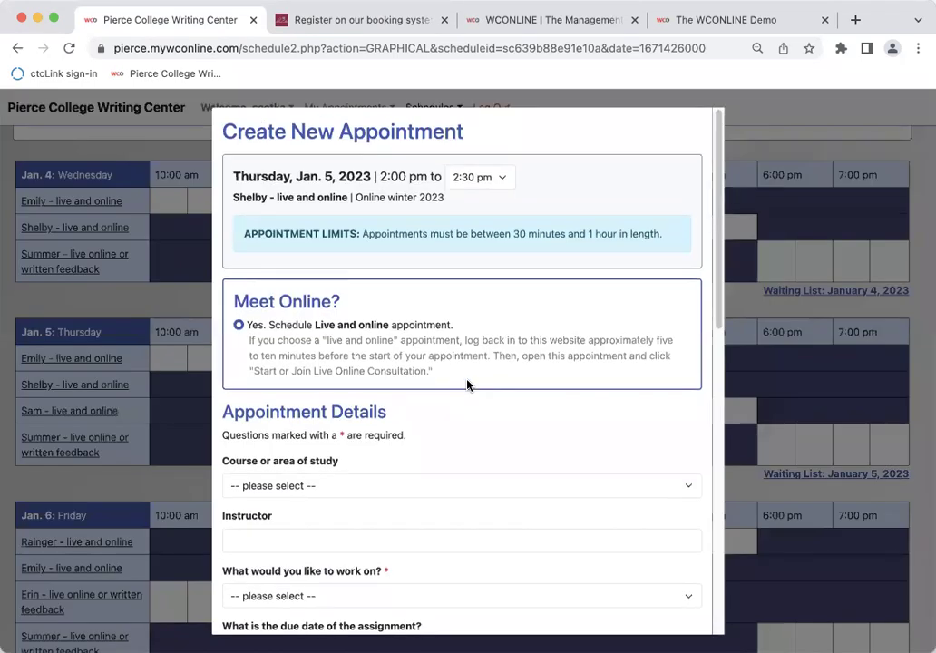
pyautogui.click(765, 157)
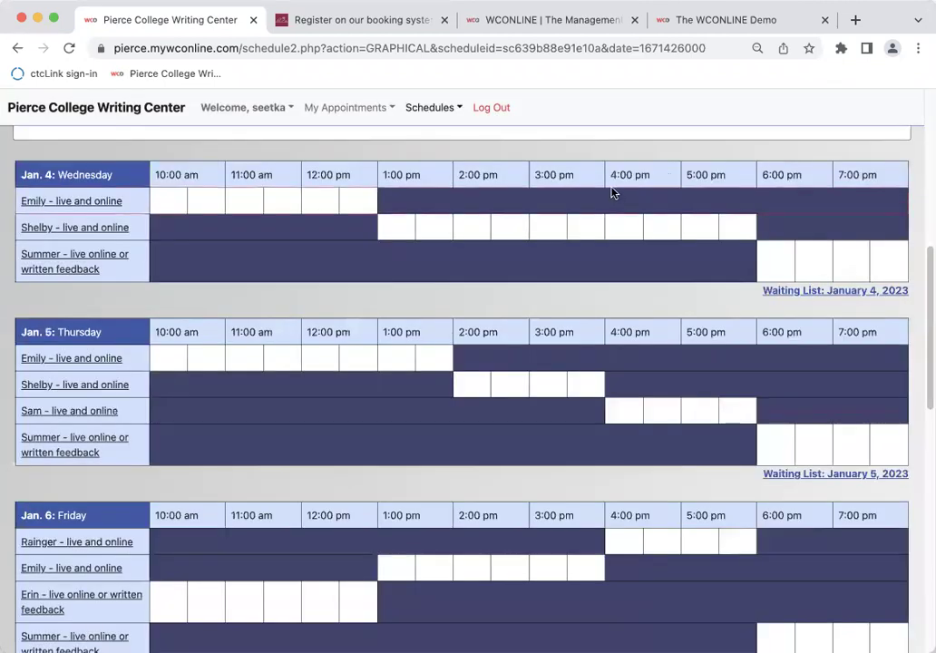
pyautogui.scroll(5, 615, 189)
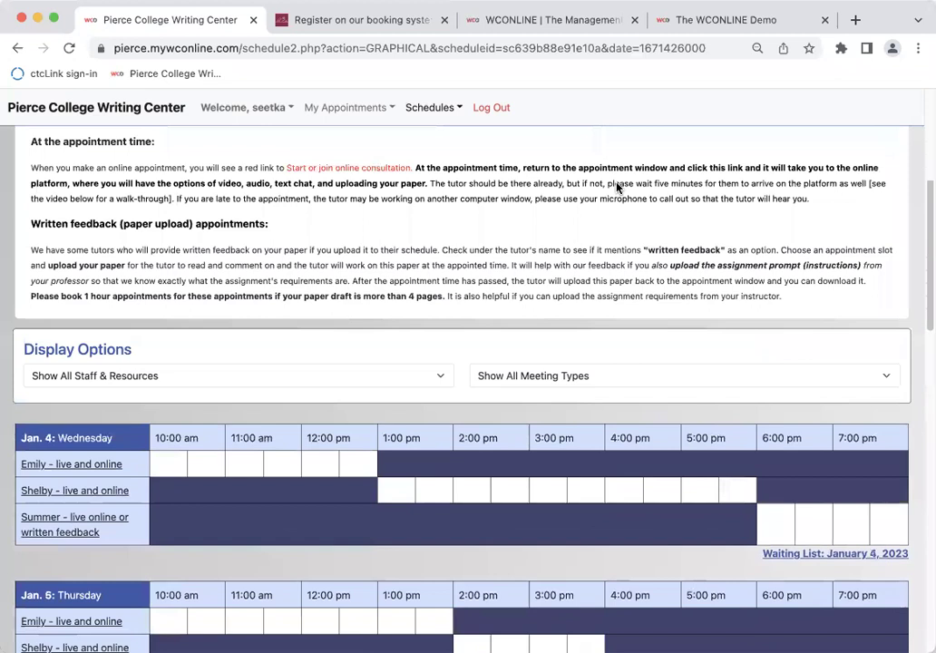
pyautogui.scroll(4, 616, 188)
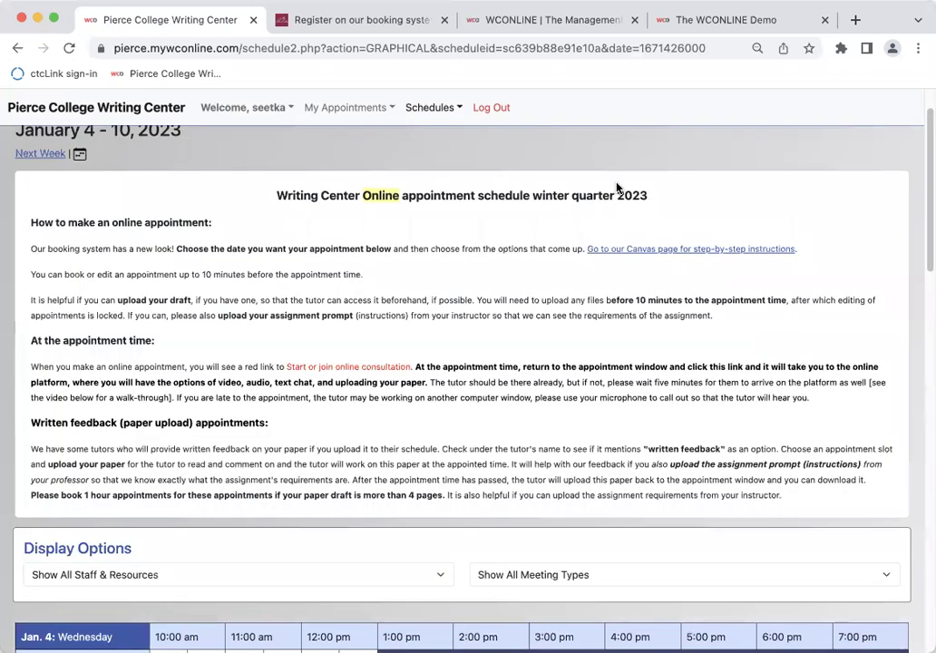